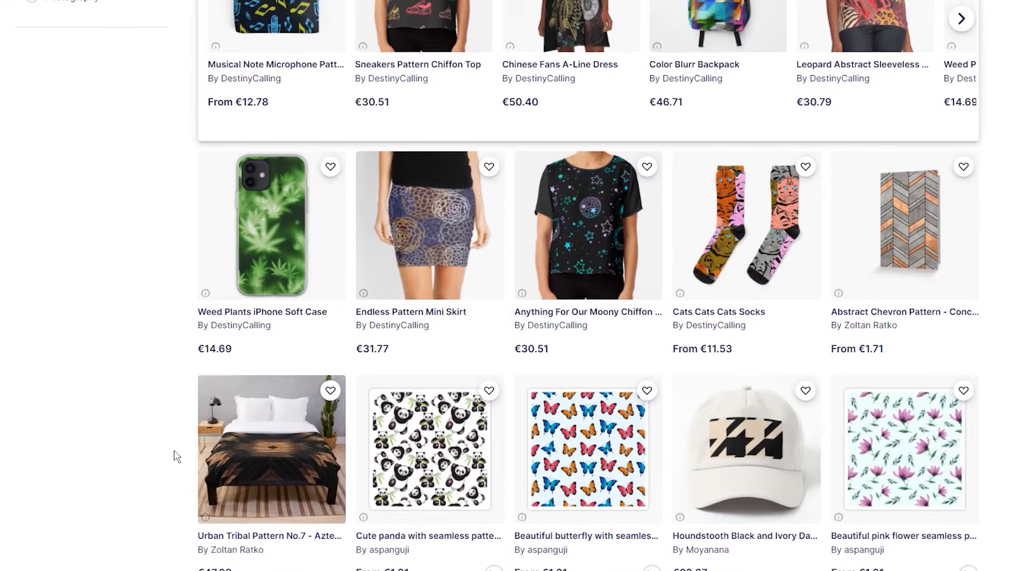
Browse the pattern-based products listed in the marketplace
{"action": "scroll", "coordinate": [174, 454], "scroll_direction": "down", "scroll_amount": 5}
{"action": "scroll", "coordinate": [176, 455], "scroll_direction": "down", "scroll_amount": 1}
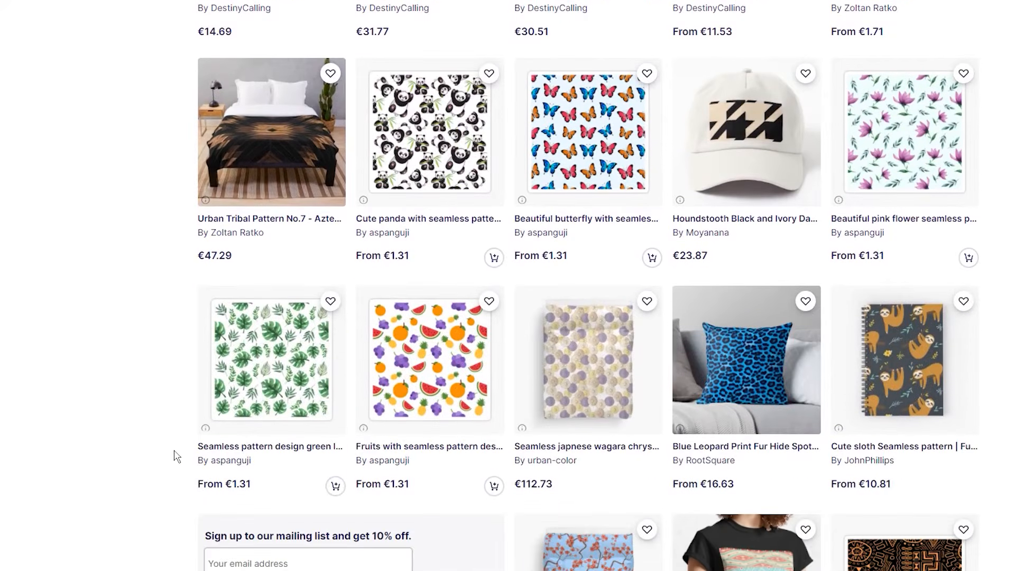
{"action": "scroll", "coordinate": [176, 456], "scroll_direction": "down", "scroll_amount": 1}
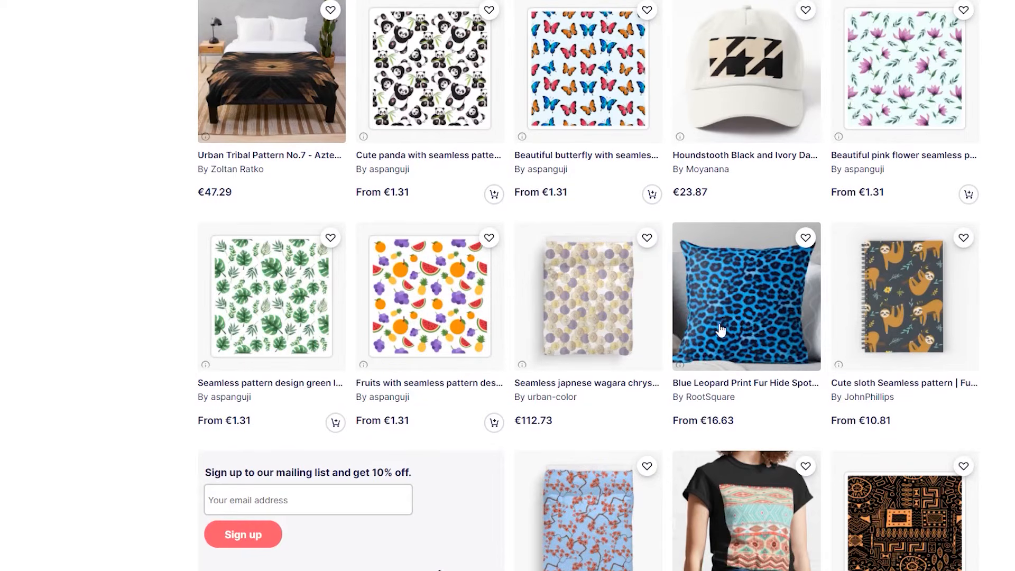
{"action": "scroll", "coordinate": [190, 306], "scroll_direction": "down", "scroll_amount": 2}
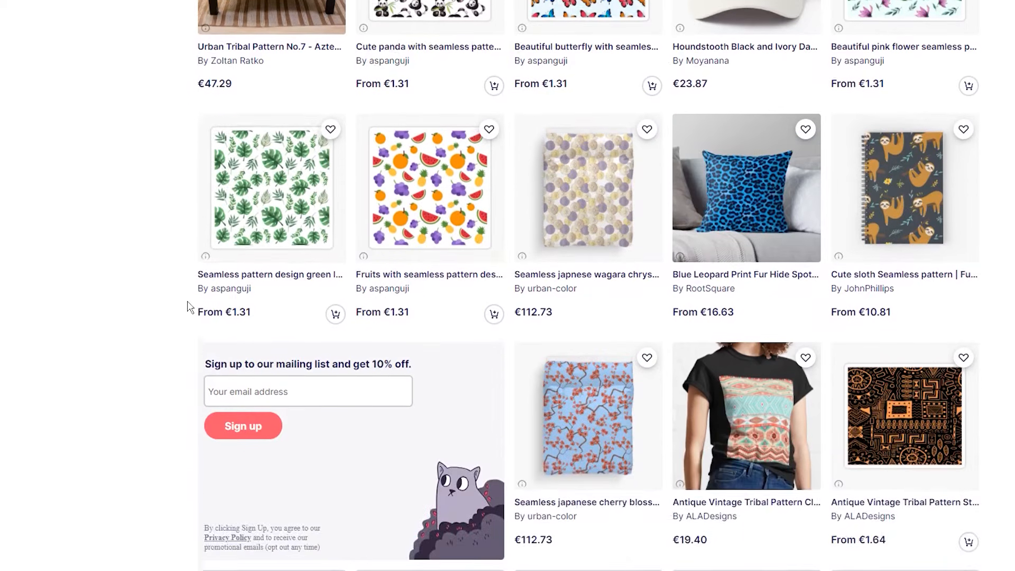
{"action": "scroll", "coordinate": [189, 307], "scroll_direction": "down", "scroll_amount": 2}
{"action": "scroll", "coordinate": [189, 307], "scroll_direction": "down", "scroll_amount": 2}
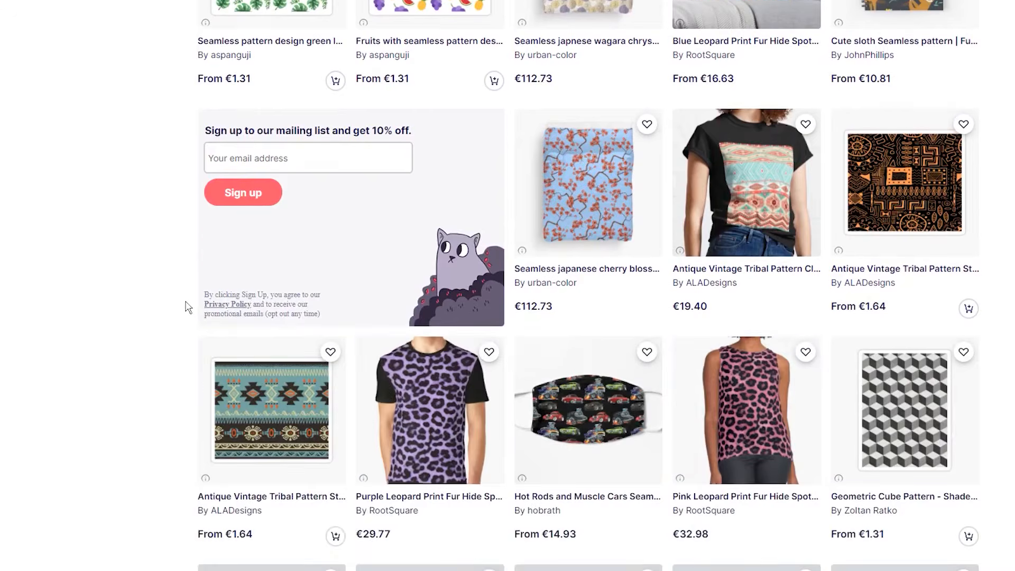
{"action": "scroll", "coordinate": [185, 307], "scroll_direction": "down", "scroll_amount": 3}
{"action": "scroll", "coordinate": [186, 306], "scroll_direction": "down", "scroll_amount": 2}
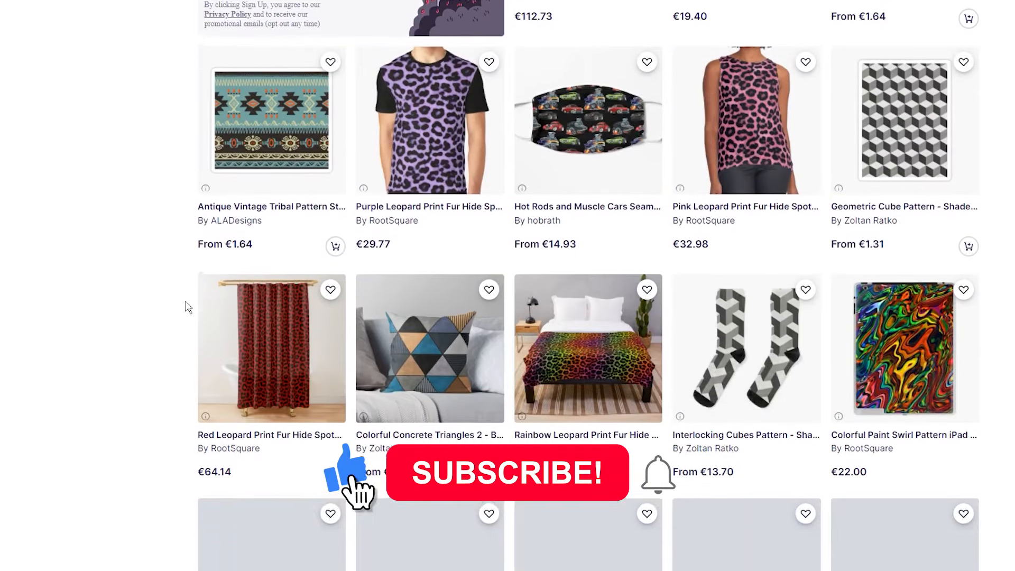
{"action": "scroll", "coordinate": [185, 307], "scroll_direction": "down", "scroll_amount": 2}
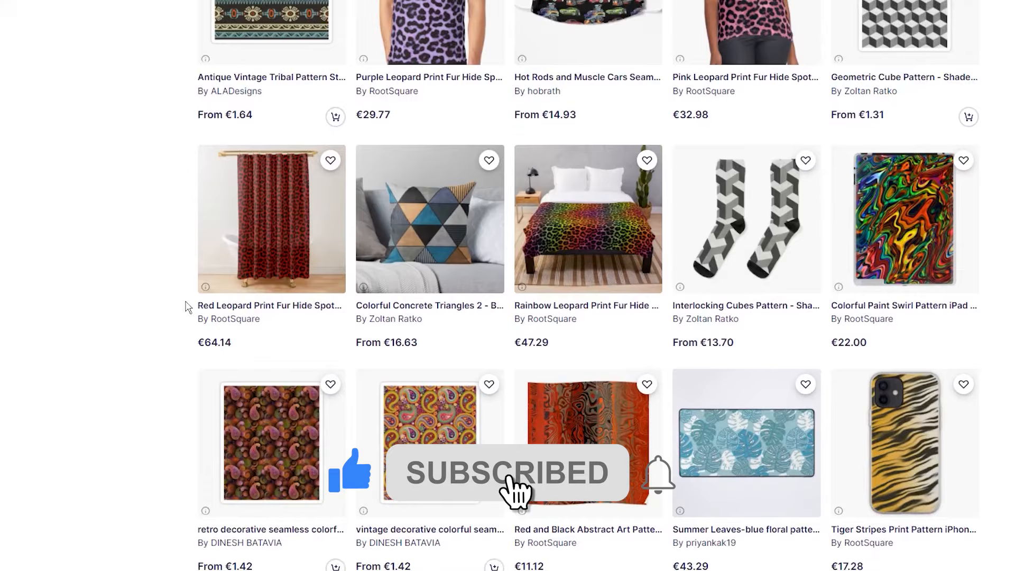
{"action": "scroll", "coordinate": [185, 307], "scroll_direction": "down", "scroll_amount": 3}
{"action": "scroll", "coordinate": [185, 306], "scroll_direction": "down", "scroll_amount": 1}
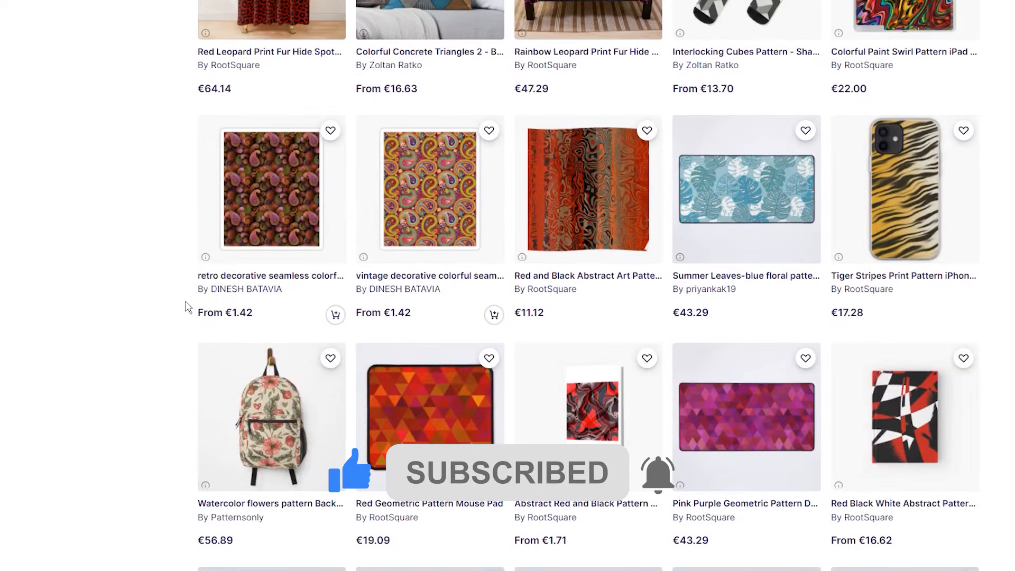
{"action": "scroll", "coordinate": [186, 307], "scroll_direction": "down", "scroll_amount": 1}
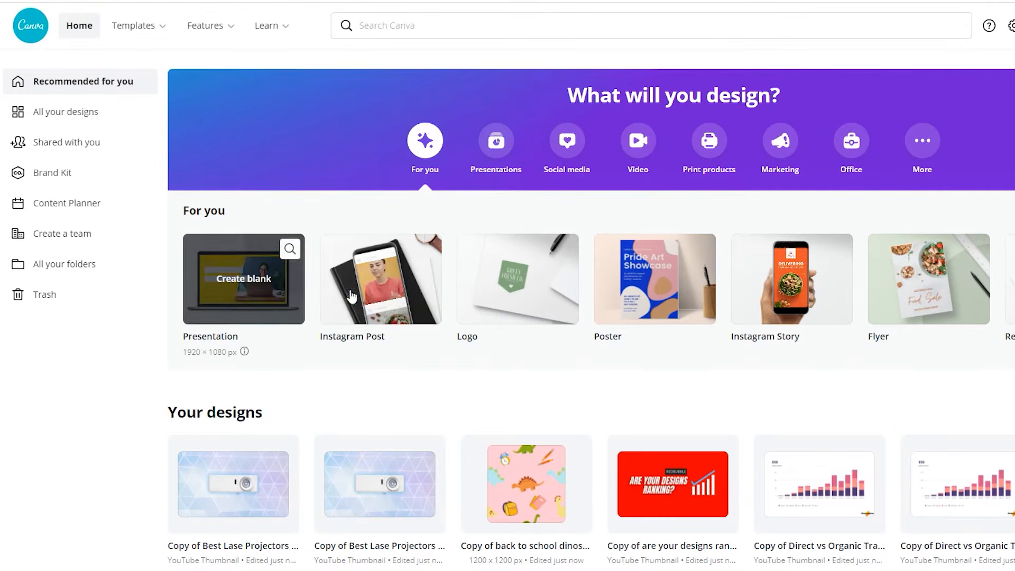
Create a new custom-size design of 5000 × 5000 px
{"action": "mouse_move", "coordinate": [550, 297]}
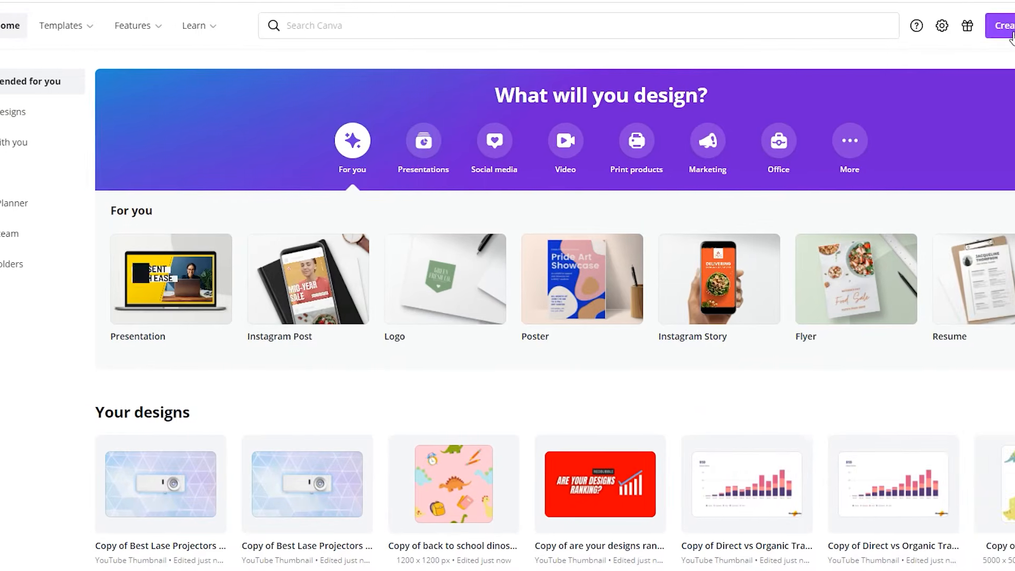
{"action": "left_click", "coordinate": [1010, 30]}
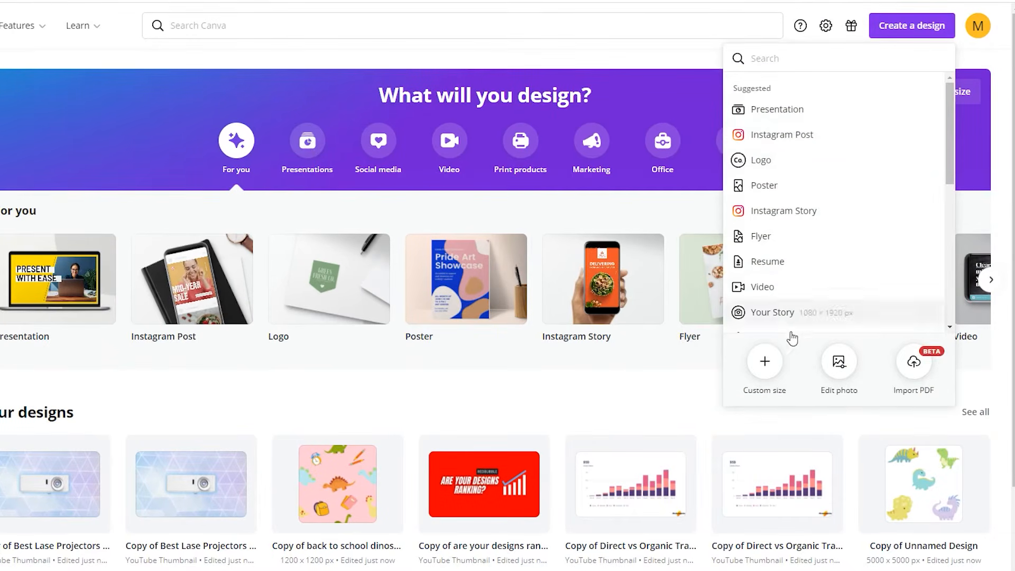
{"action": "left_click", "coordinate": [763, 364]}
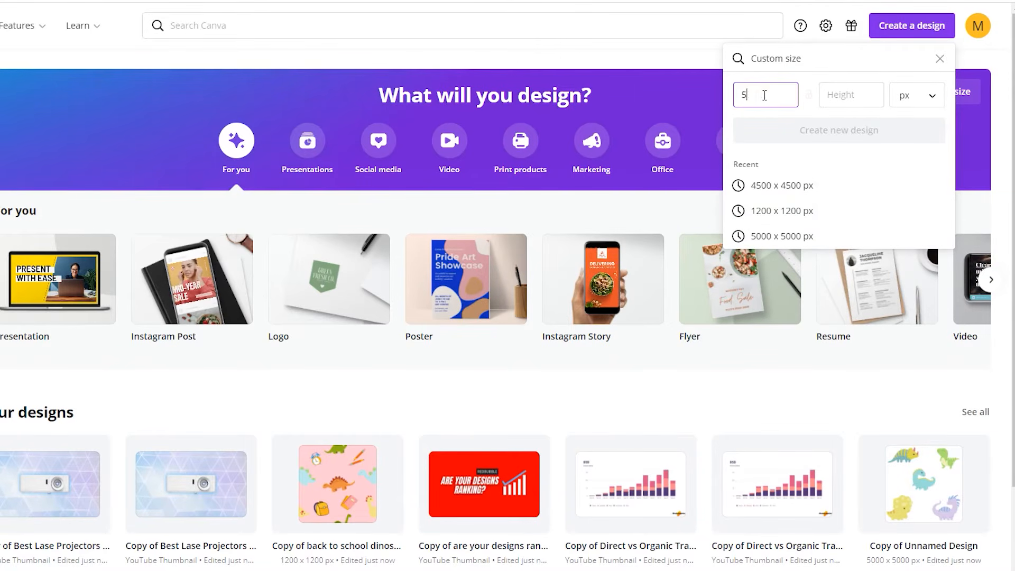
{"action": "type", "text": "0"}
{"action": "left_click", "coordinate": [838, 97]}
{"action": "type", "text": "500"}
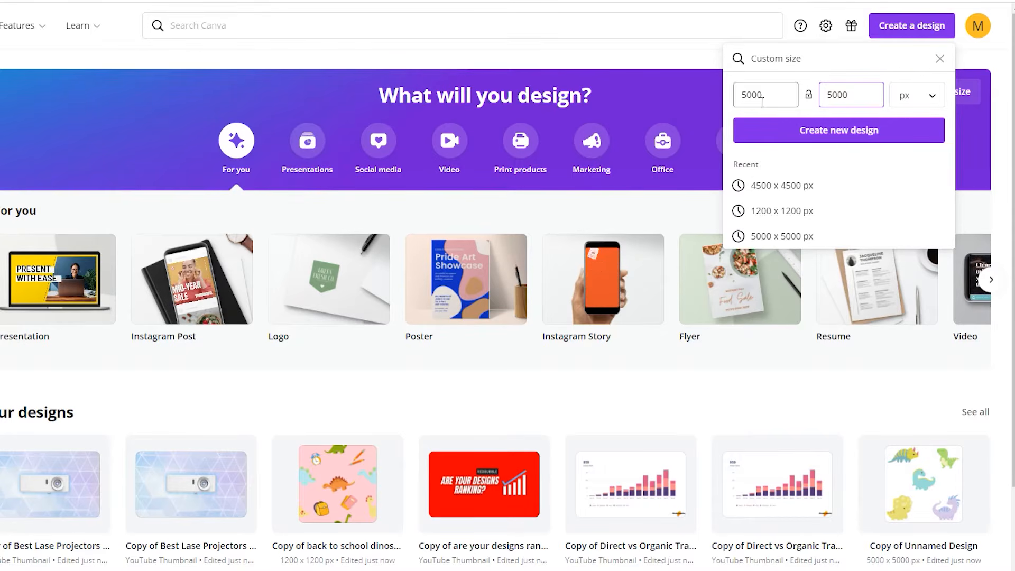
{"action": "left_click", "coordinate": [834, 139]}
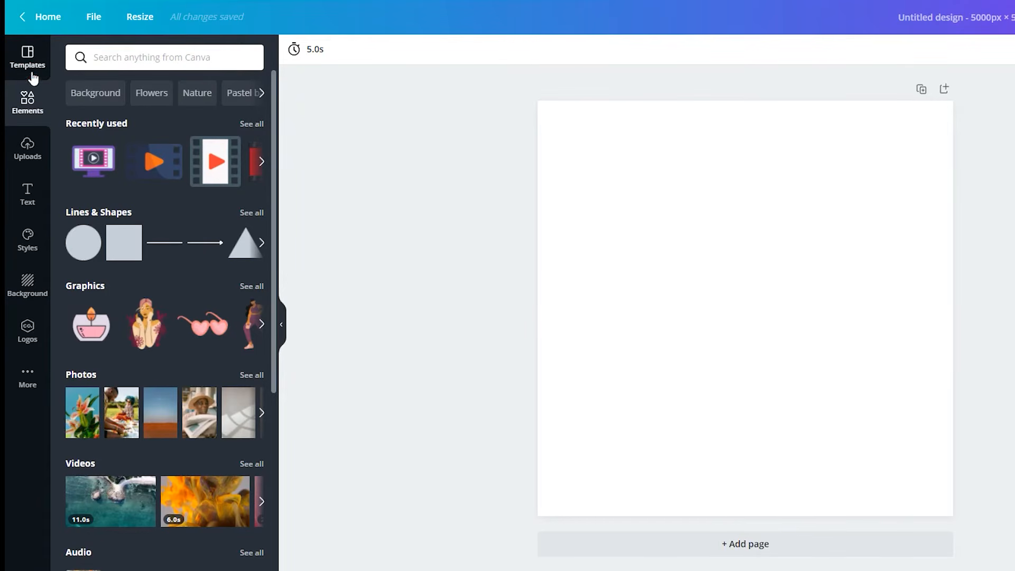
Search the elements library for shark
{"action": "left_click", "coordinate": [30, 52]}
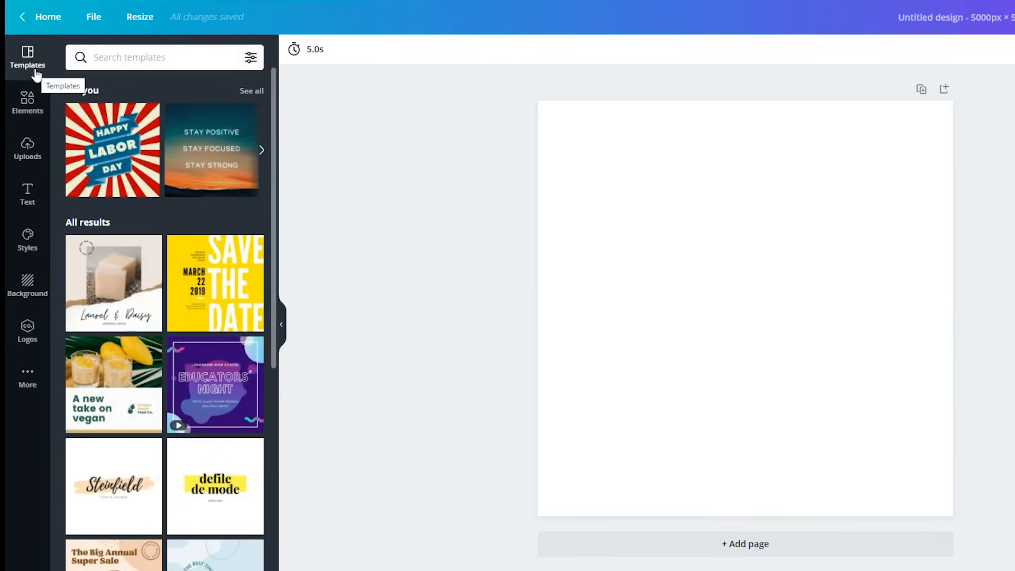
{"action": "left_click", "coordinate": [29, 116]}
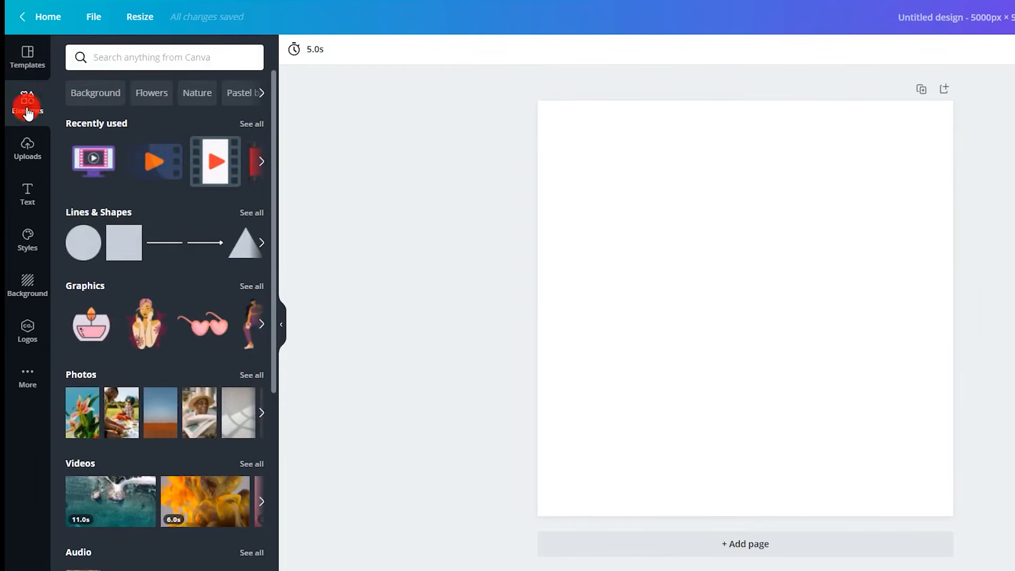
{"action": "left_click", "coordinate": [112, 59]}
{"action": "type", "text": "f"}
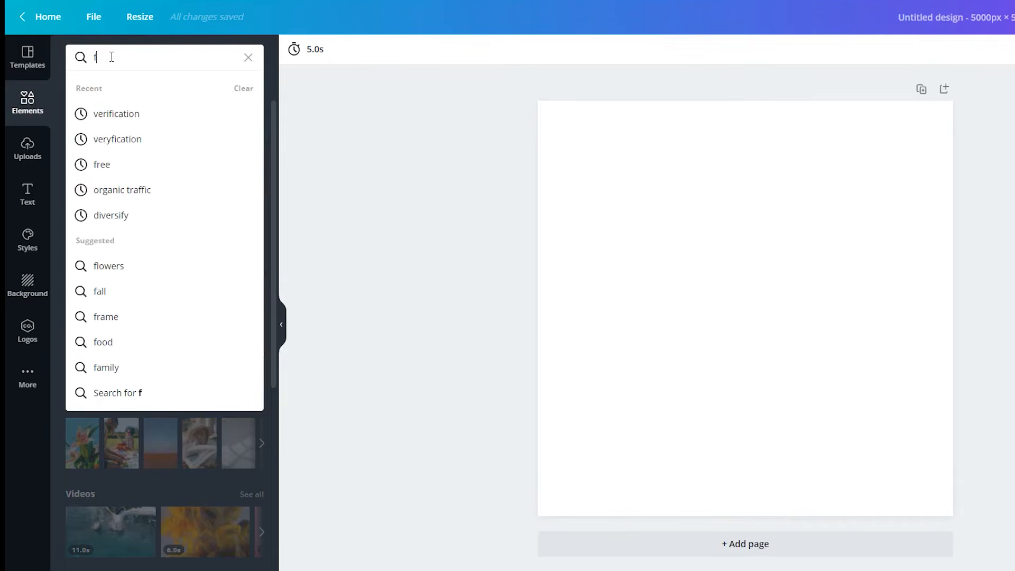
{"action": "key", "text": "BackSpace"}
{"action": "type", "text": "shark"}
{"action": "key", "text": "Return"}
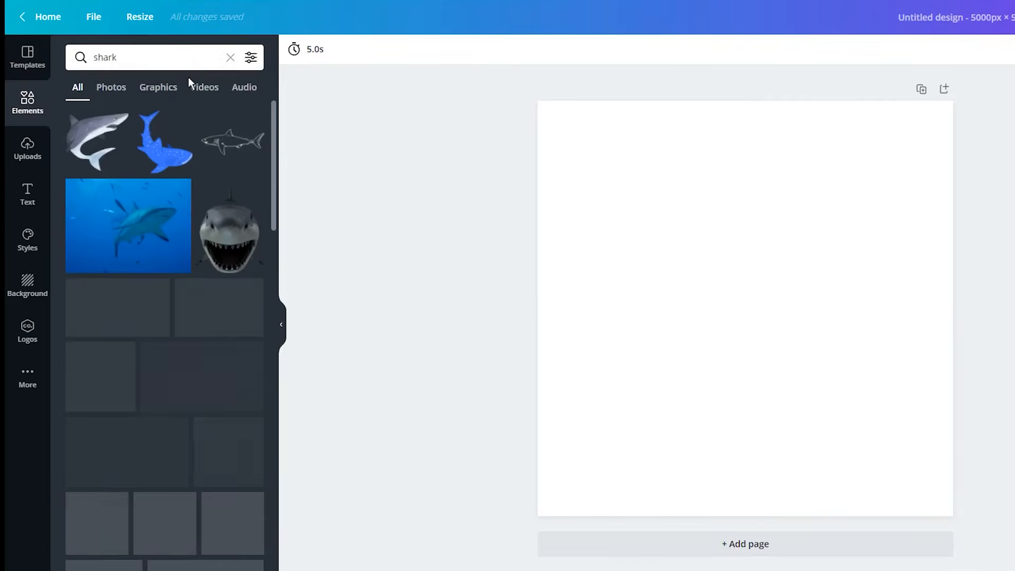
Filter the shark results to static, free items and show only graphics
{"action": "left_click", "coordinate": [251, 57]}
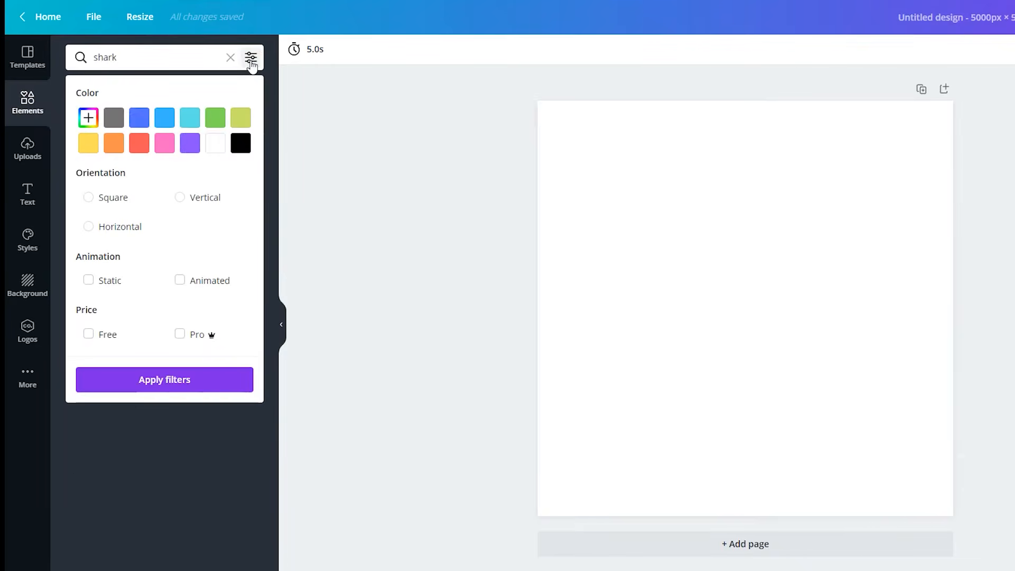
{"action": "left_click", "coordinate": [88, 280]}
{"action": "left_click", "coordinate": [88, 334]}
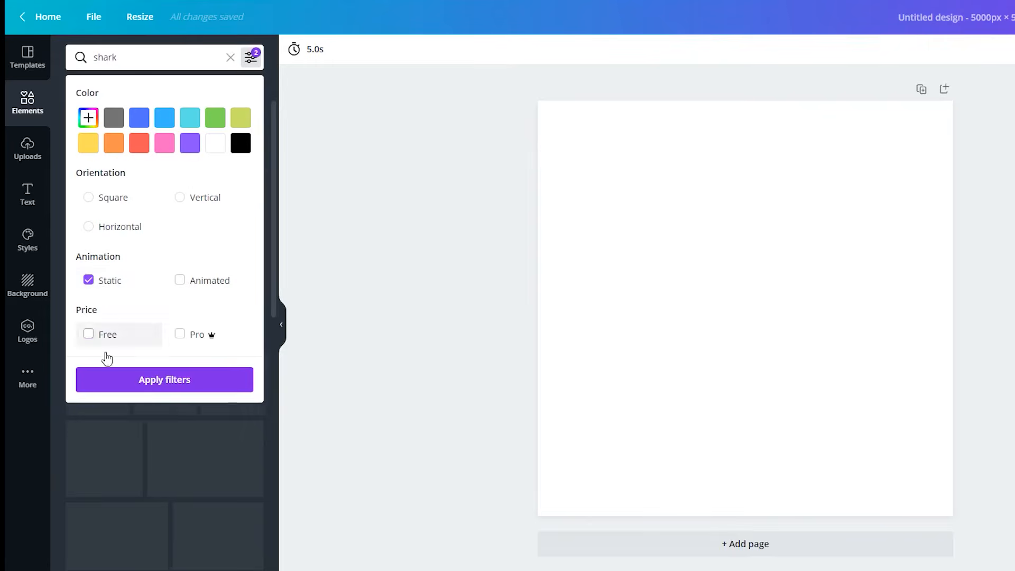
{"action": "left_click", "coordinate": [141, 392]}
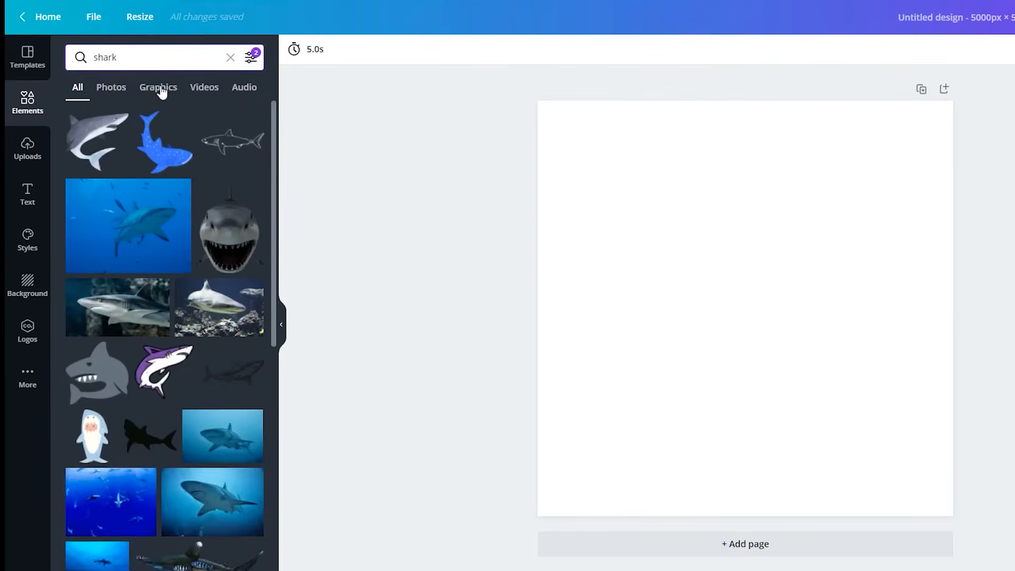
{"action": "left_click", "coordinate": [159, 88]}
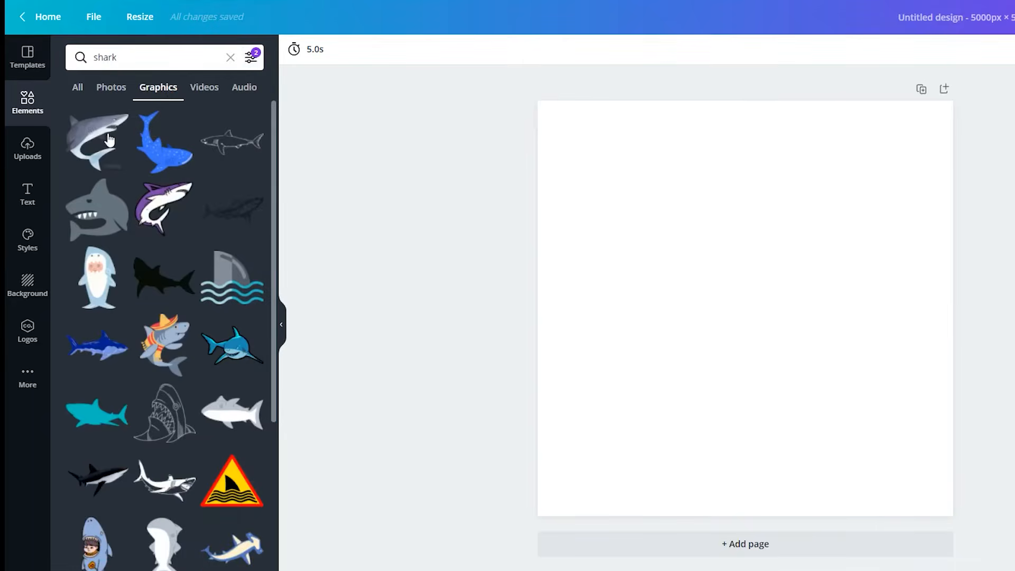
Add the grey watercolour shark graphic, enlarge it and place it half off the page's left edge
{"action": "left_click", "coordinate": [87, 145]}
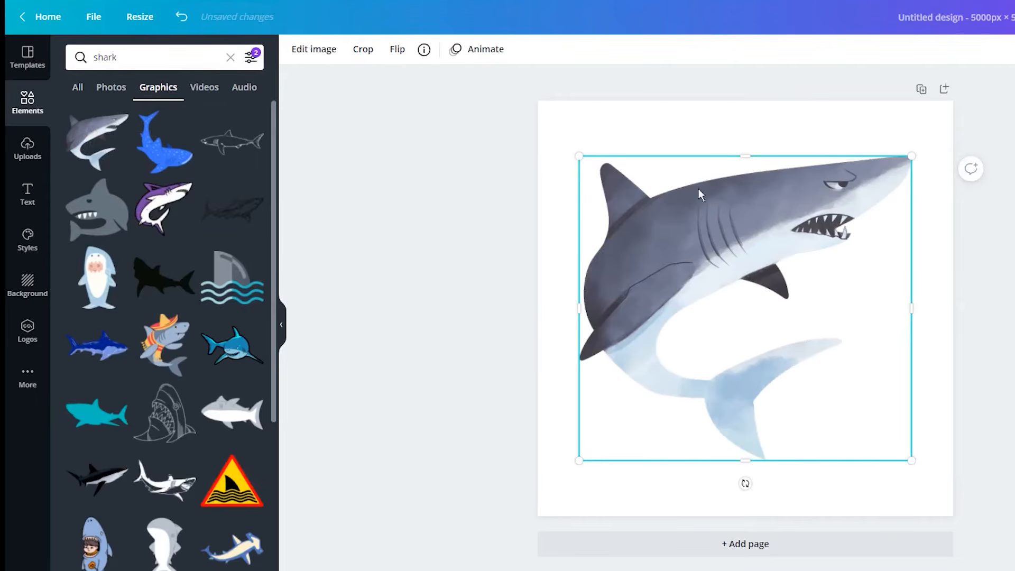
{"action": "left_click_drag", "start_coordinate": [611, 178], "coordinate": [677, 220]}
{"action": "left_click_drag", "start_coordinate": [756, 316], "coordinate": [567, 283]}
{"action": "left_click_drag", "start_coordinate": [305, 268], "coordinate": [227, 269]}
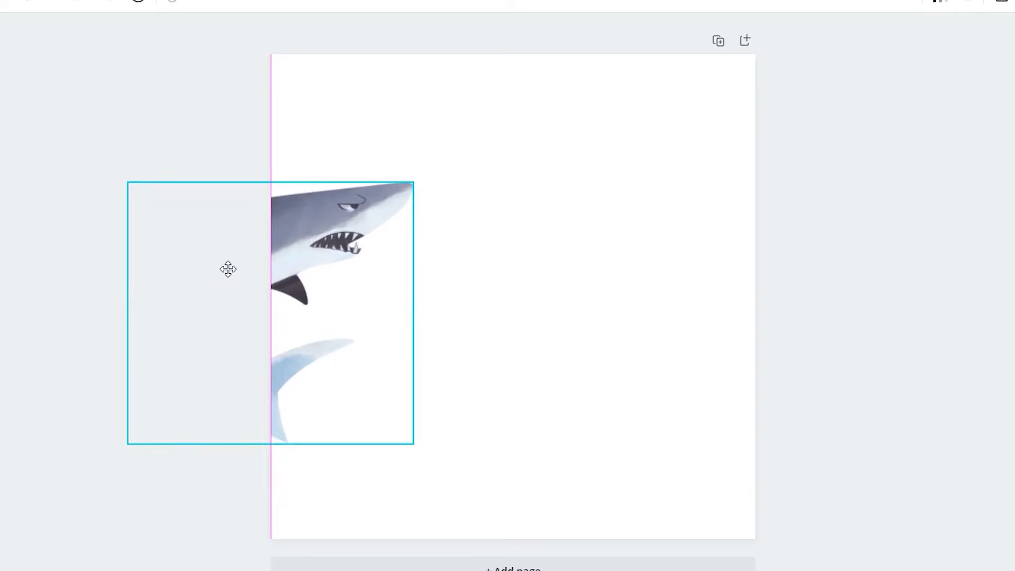
{"action": "left_click_drag", "start_coordinate": [226, 270], "coordinate": [226, 269]}
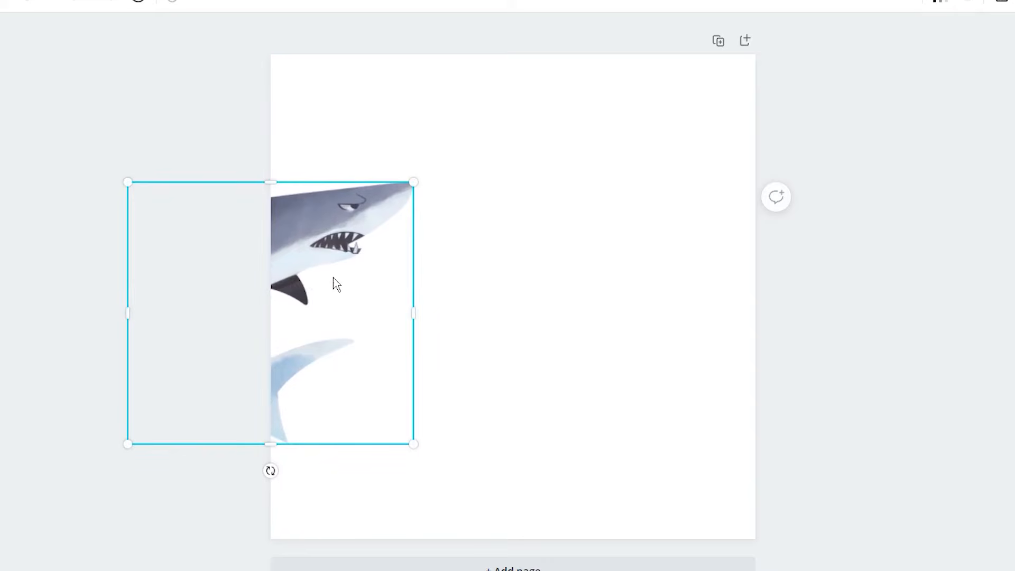
Place a matching shark copy half off the right edge, level with the first one
{"action": "left_click_drag", "start_coordinate": [336, 283], "coordinate": [821, 273]}
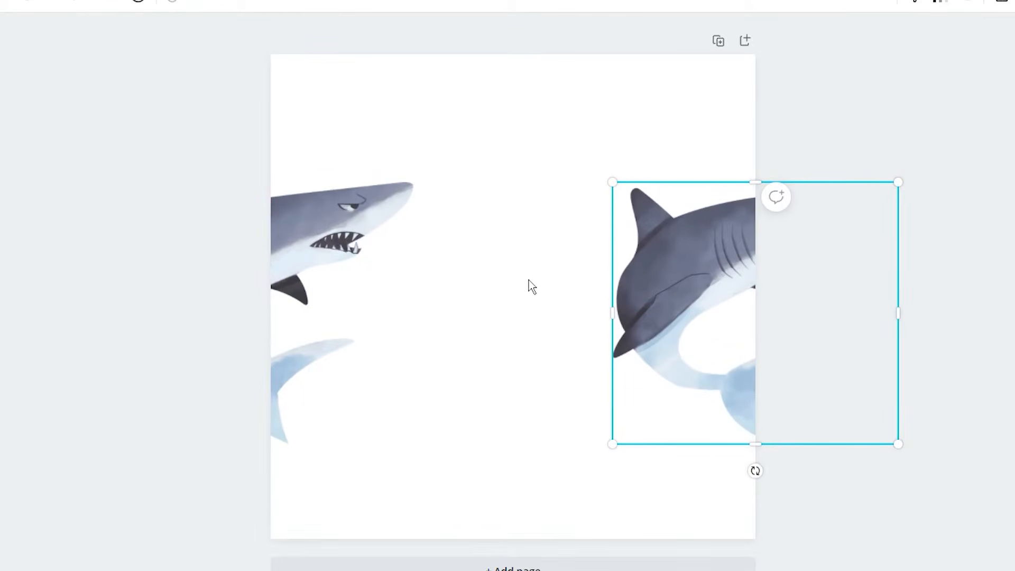
{"action": "left_click", "coordinate": [337, 249], "text": "shift"}
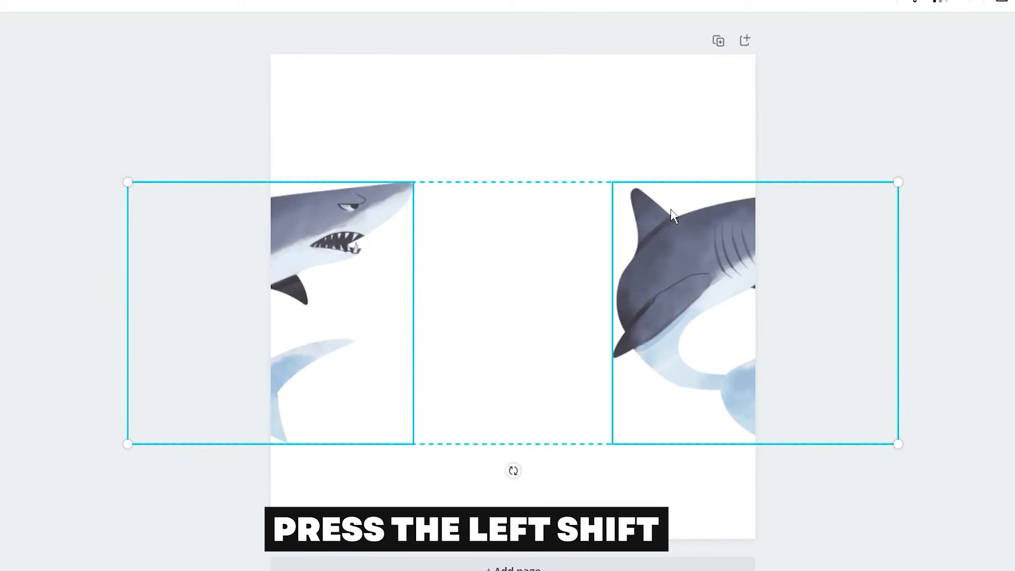
{"action": "left_click", "coordinate": [59, 281]}
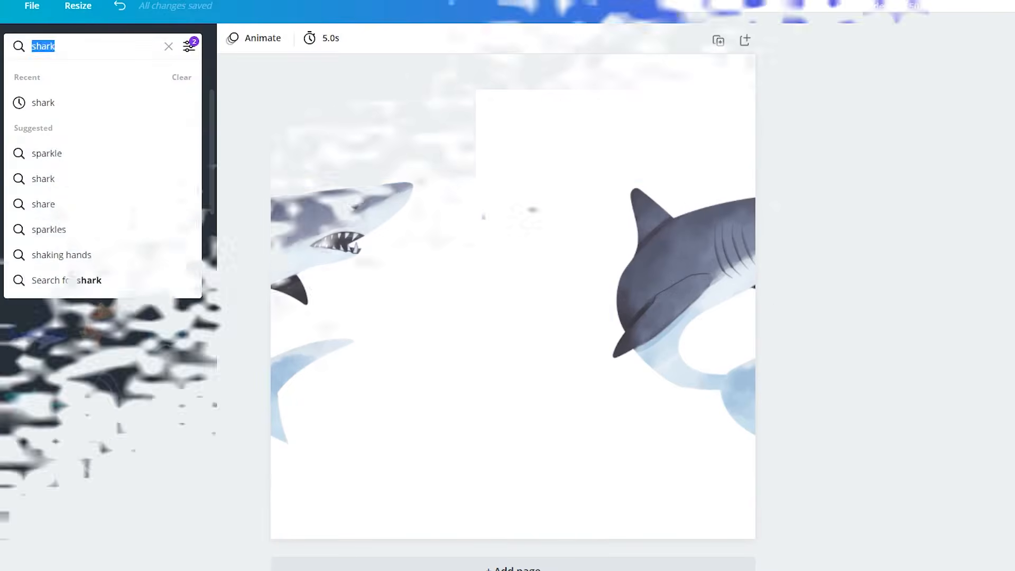
Search for seahorse, add an orange seahorse and duplicate it so copies straddle the top and bottom edges
{"action": "type", "text": "seahorse"}
{"action": "key", "text": "Return"}
{"action": "left_click", "coordinate": [34, 130]}
{"action": "left_click_drag", "start_coordinate": [792, 133], "coordinate": [677, 233]}
{"action": "left_click_drag", "start_coordinate": [649, 486], "coordinate": [628, 490]}
{"action": "left_click_drag", "start_coordinate": [660, 371], "coordinate": [695, 502]}
{"action": "key", "text": "ctrl+d"}
{"action": "left_click", "coordinate": [657, 132], "text": "shift"}
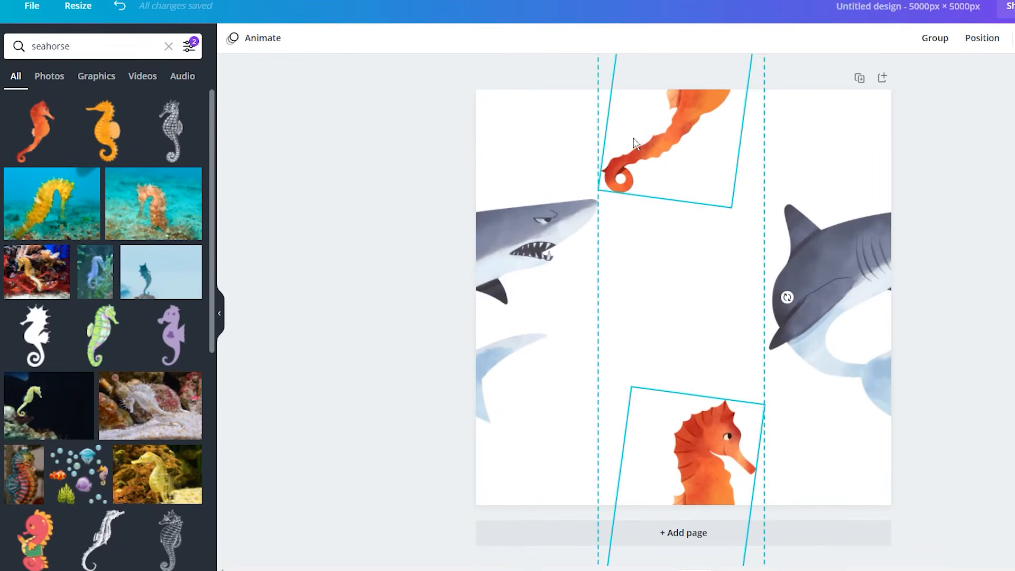
Search for shell and add an orange scallop shell near the page's bottom-left
{"action": "left_click", "coordinate": [417, 227]}
{"action": "double_click", "coordinate": [51, 46]}
{"action": "type", "text": "shell"}
{"action": "key", "text": "Return"}
{"action": "left_click", "coordinate": [44, 198]}
{"action": "left_click_drag", "start_coordinate": [766, 224], "coordinate": [692, 289]}
{"action": "left_click_drag", "start_coordinate": [654, 340], "coordinate": [594, 435]}
Add an orange starfish graphic and position it at the centre of the page
{"action": "left_click", "coordinate": [167, 436]}
{"action": "left_click_drag", "start_coordinate": [770, 211], "coordinate": [700, 242]}
{"action": "left_click_drag", "start_coordinate": [657, 312], "coordinate": [663, 282]}
{"action": "left_click_drag", "start_coordinate": [666, 371], "coordinate": [784, 164]}
Add a purple angelfish graphic in the top-right area of the page
{"action": "scroll", "coordinate": [72, 373], "scroll_direction": "down", "scroll_amount": 1}
{"action": "left_click", "coordinate": [72, 373]}
{"action": "left_click", "coordinate": [186, 333]}
{"action": "scroll", "coordinate": [102, 335], "scroll_direction": "down", "scroll_amount": 3}
{"action": "left_click", "coordinate": [173, 214]}
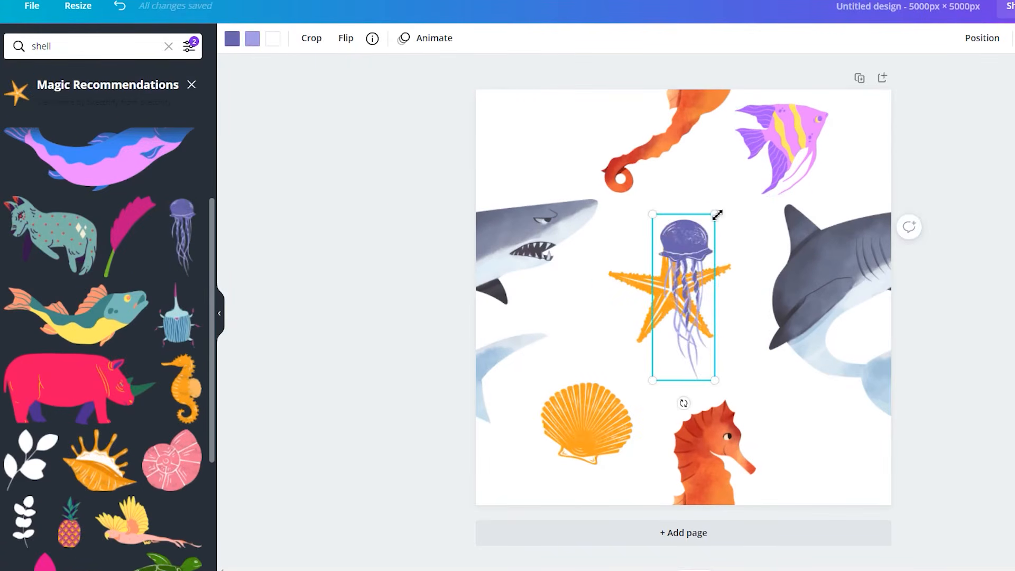
{"action": "left_click_drag", "start_coordinate": [715, 217], "coordinate": [701, 255]}
{"action": "key", "text": "Delete"}
Add a green seaweed graphic at the bottom right and nudge the shell and starfish into place
{"action": "scroll", "coordinate": [96, 412], "scroll_direction": "down", "scroll_amount": 3}
{"action": "scroll", "coordinate": [97, 394], "scroll_direction": "up", "scroll_amount": 5}
{"action": "left_click", "coordinate": [191, 85]}
{"action": "scroll", "coordinate": [98, 254], "scroll_direction": "down", "scroll_amount": 6}
{"action": "left_click", "coordinate": [101, 257]}
{"action": "left_click_drag", "start_coordinate": [762, 214], "coordinate": [693, 287]}
{"action": "left_click_drag", "start_coordinate": [651, 336], "coordinate": [809, 447]}
{"action": "left_click_drag", "start_coordinate": [808, 514], "coordinate": [828, 514]}
{"action": "left_click_drag", "start_coordinate": [581, 423], "coordinate": [565, 436]}
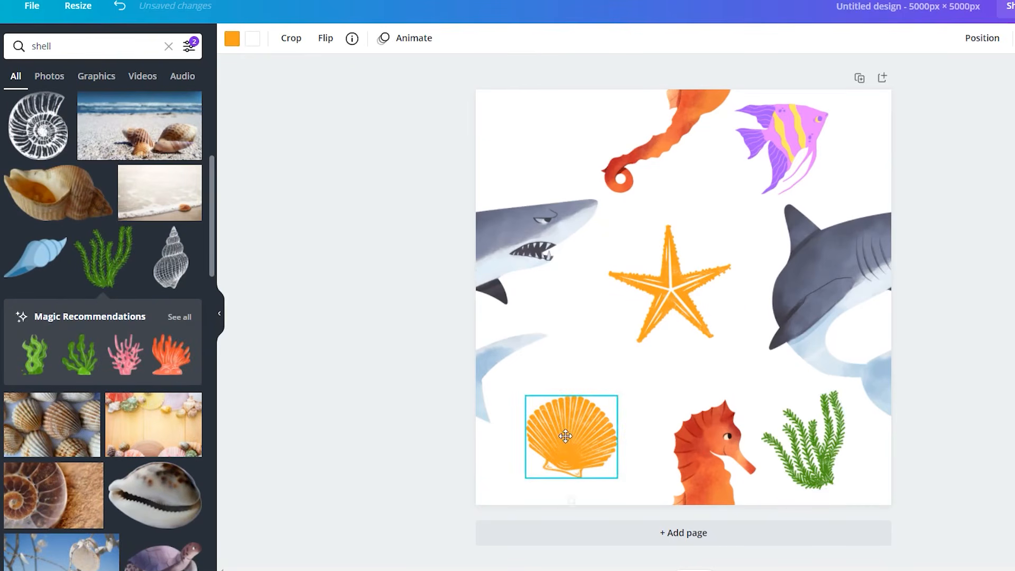
{"action": "left_click_drag", "start_coordinate": [672, 287], "coordinate": [667, 296]}
Duplicate the seaweed and place the copy in the top-left corner
{"action": "left_click", "coordinate": [825, 460]}
{"action": "key", "text": "ctrl+d"}
{"action": "left_click_drag", "start_coordinate": [824, 460], "coordinate": [551, 157]}
{"action": "left_click_drag", "start_coordinate": [567, 89], "coordinate": [557, 110]}
{"action": "left_click_drag", "start_coordinate": [542, 156], "coordinate": [567, 146]}
{"action": "left_click_drag", "start_coordinate": [514, 118], "coordinate": [518, 121]}
Set the page background to a light blue colour
{"action": "left_click", "coordinate": [304, 151]}
{"action": "left_click", "coordinate": [18, 106]}
{"action": "left_click_drag", "start_coordinate": [40, 140], "coordinate": [59, 137]}
{"action": "left_click", "coordinate": [351, 160]}
Duplicate the page and set the copy's background colour to black
{"action": "left_click", "coordinate": [858, 78]}
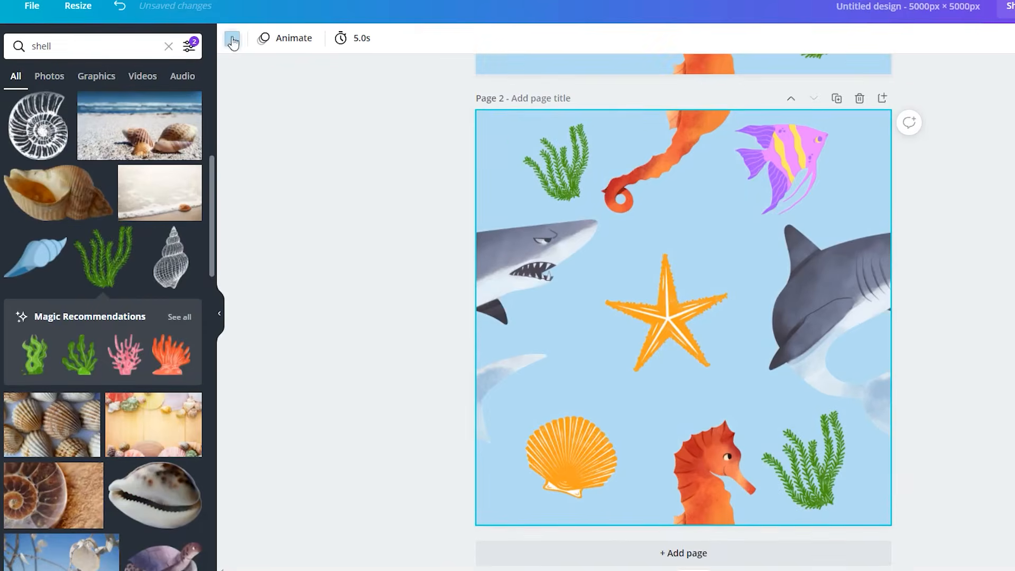
{"action": "left_click", "coordinate": [232, 38]}
{"action": "left_click", "coordinate": [15, 376]}
{"action": "left_click", "coordinate": [341, 218]}
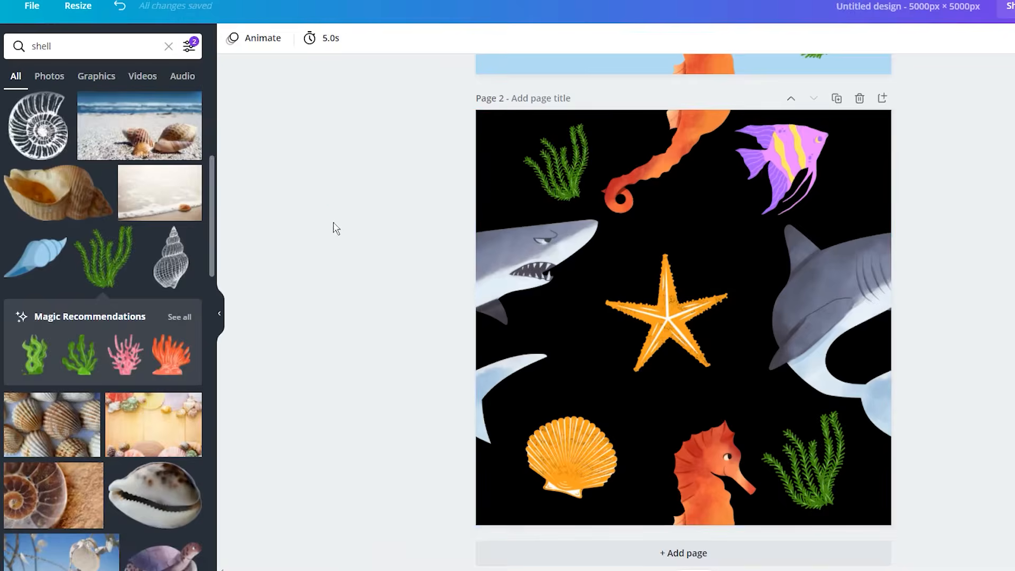
Download all pages of the design as PNG files
{"action": "scroll", "coordinate": [341, 218], "scroll_direction": "up", "scroll_amount": 8}
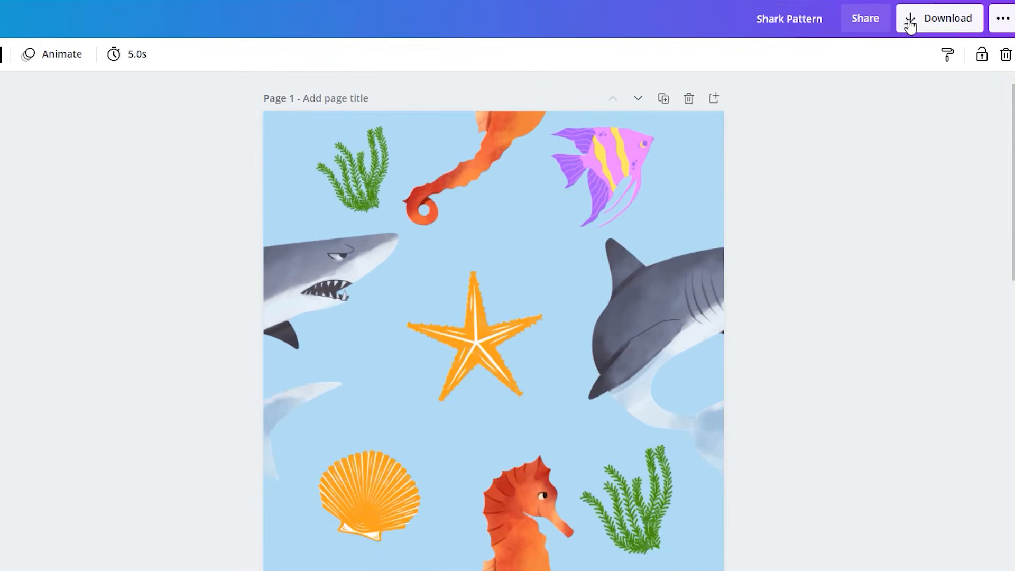
{"action": "left_click", "coordinate": [909, 26]}
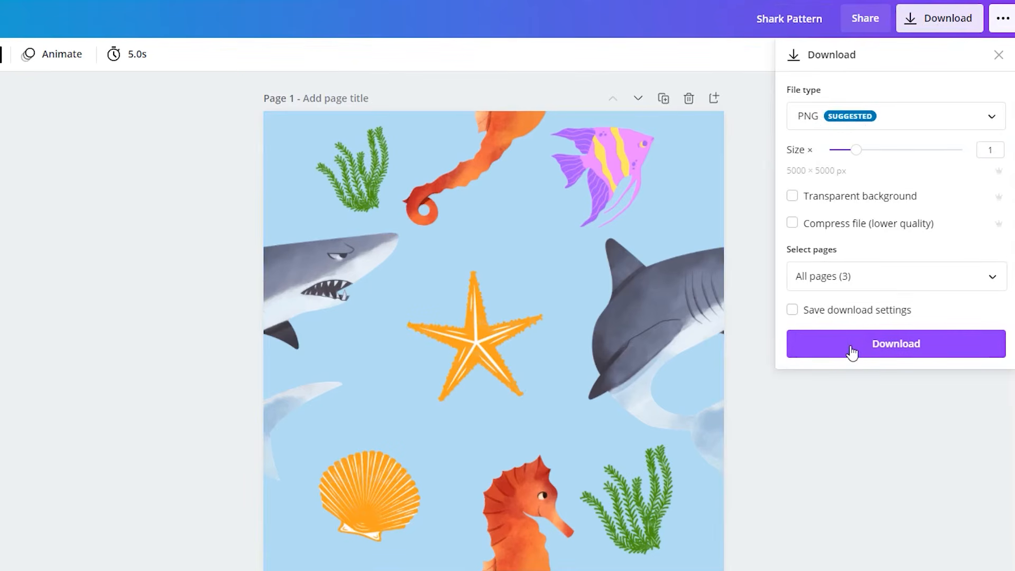
{"action": "left_click", "coordinate": [851, 347]}
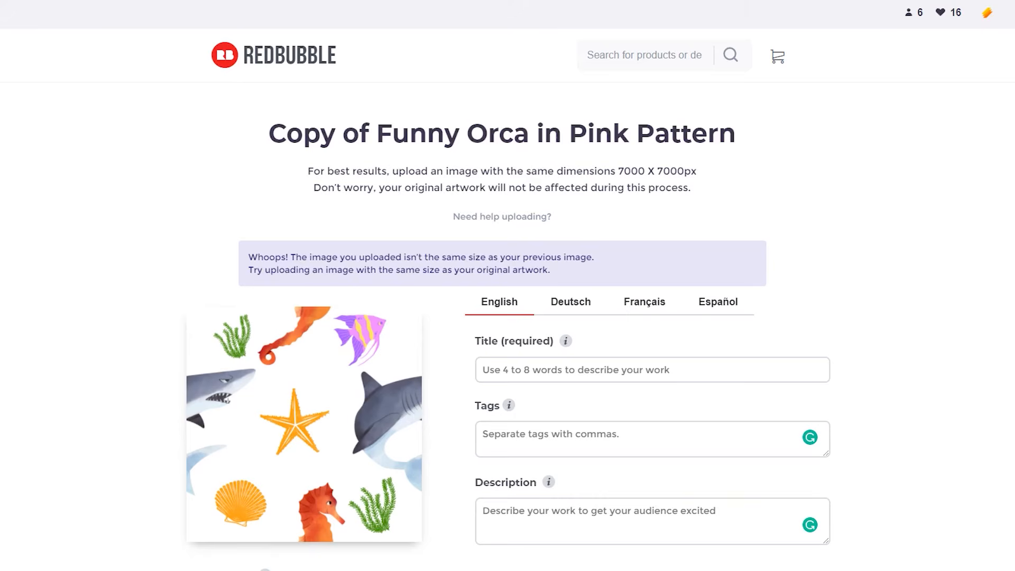
Disable the Standard Print Clothing and Large Print Clothing products for the uploaded design
{"action": "scroll", "coordinate": [507, 285], "scroll_direction": "down", "scroll_amount": 5}
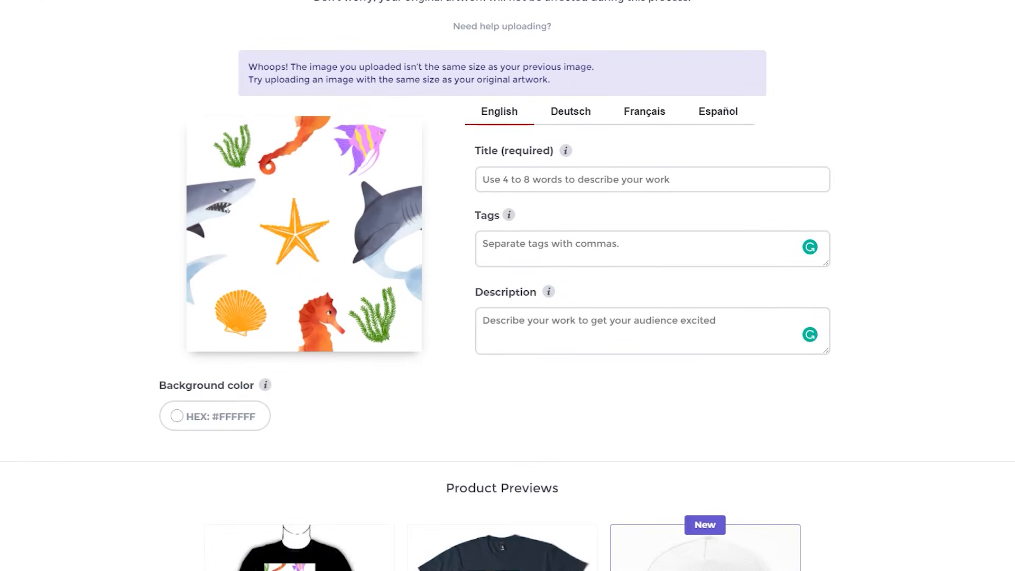
{"action": "scroll", "coordinate": [204, 215], "scroll_direction": "down", "scroll_amount": 10}
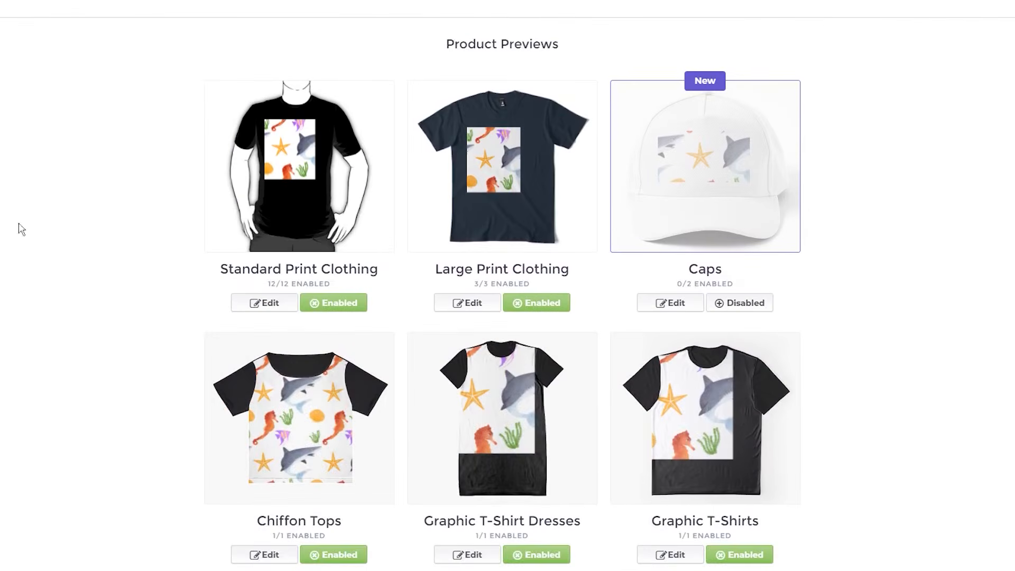
{"action": "left_click", "coordinate": [328, 306]}
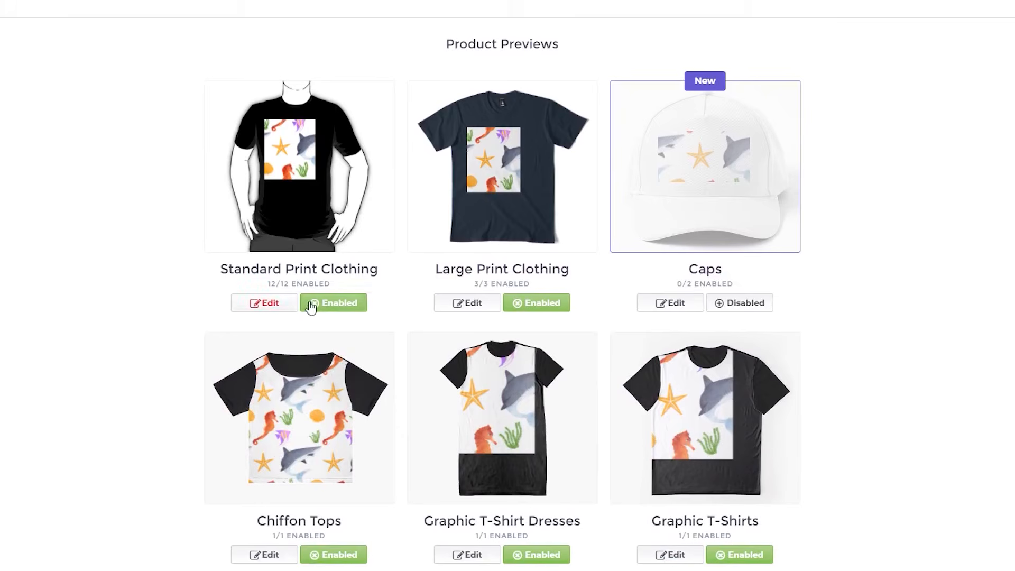
{"action": "left_click", "coordinate": [528, 303]}
{"action": "scroll", "coordinate": [165, 247], "scroll_direction": "down", "scroll_amount": 5}
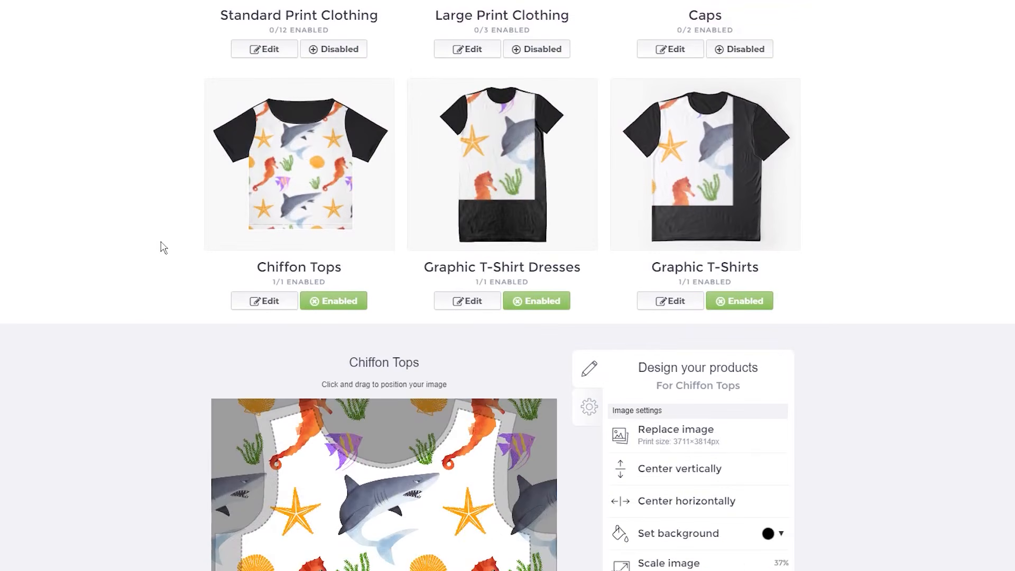
Edit the Graphic T-Shirt Dresses product, scale the image to 55% and set it to a regular grid pattern
{"action": "left_click", "coordinate": [458, 311]}
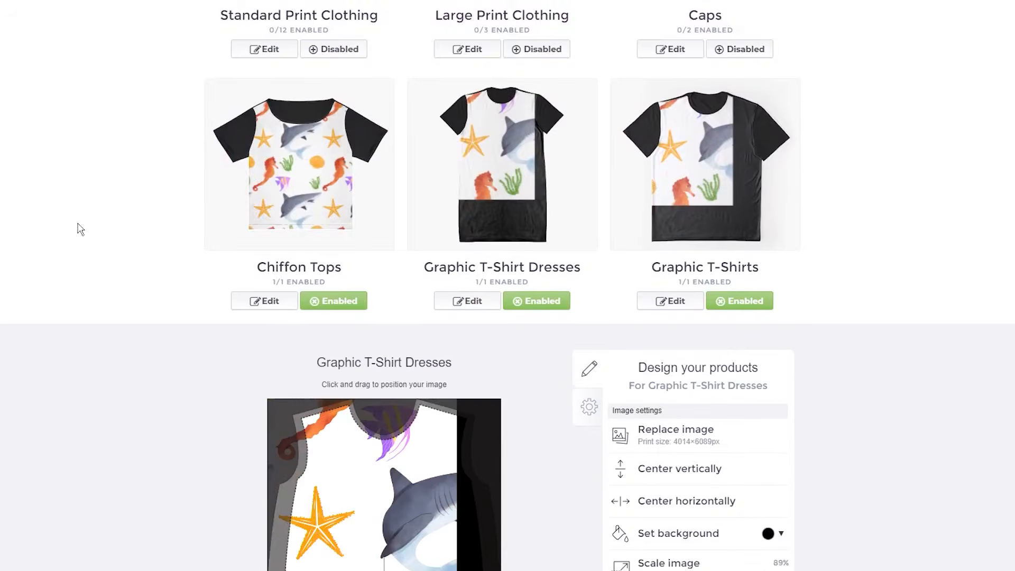
{"action": "scroll", "coordinate": [80, 229], "scroll_direction": "down", "scroll_amount": 5}
{"action": "left_click_drag", "start_coordinate": [341, 249], "coordinate": [400, 242]}
{"action": "scroll", "coordinate": [240, 227], "scroll_direction": "up", "scroll_amount": 4}
{"action": "scroll", "coordinate": [240, 227], "scroll_direction": "down", "scroll_amount": 3}
{"action": "scroll", "coordinate": [239, 228], "scroll_direction": "down", "scroll_amount": 1}
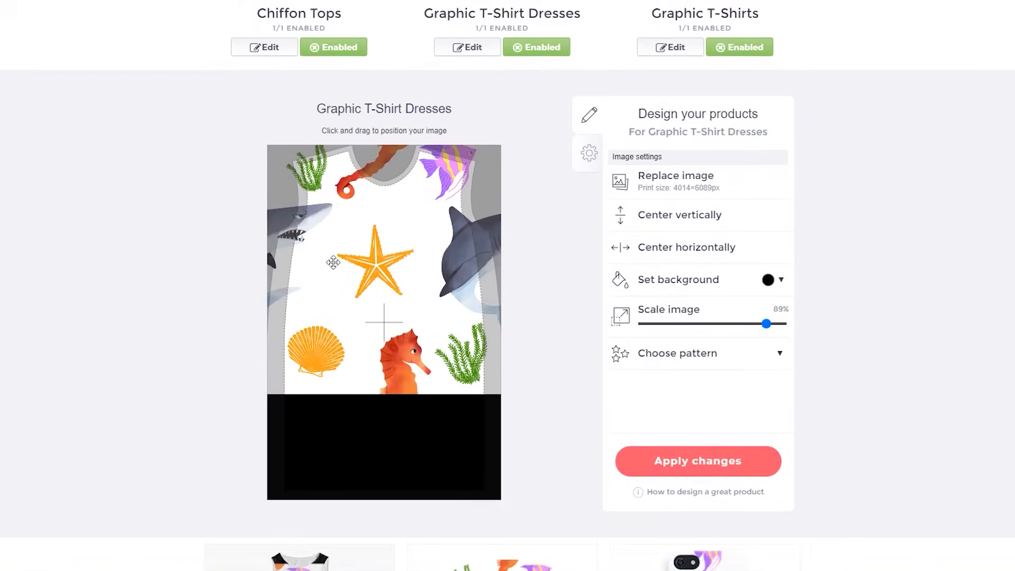
{"action": "left_click", "coordinate": [696, 346]}
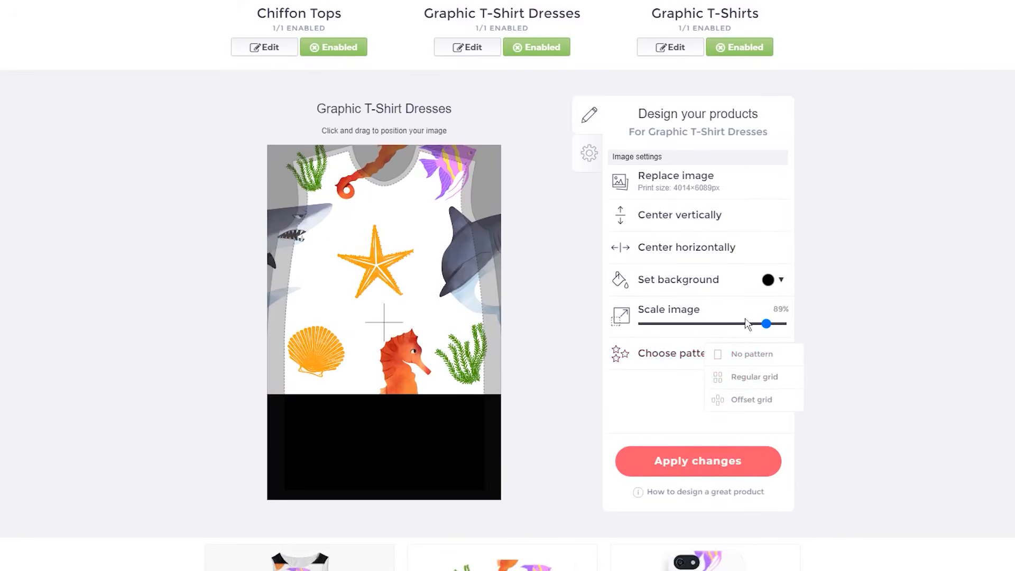
{"action": "left_click", "coordinate": [720, 323]}
{"action": "left_click", "coordinate": [720, 355]}
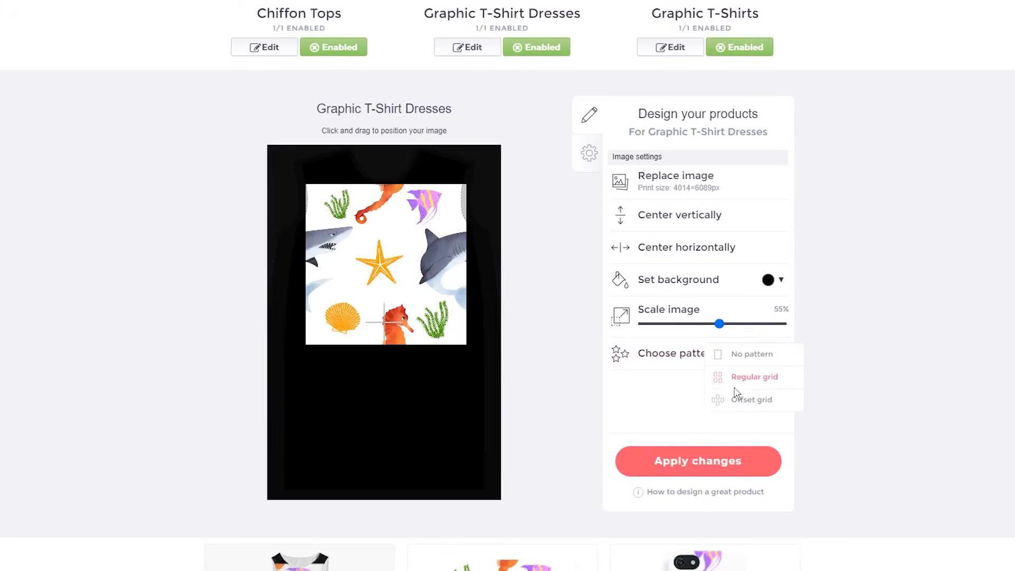
{"action": "left_click", "coordinate": [735, 381]}
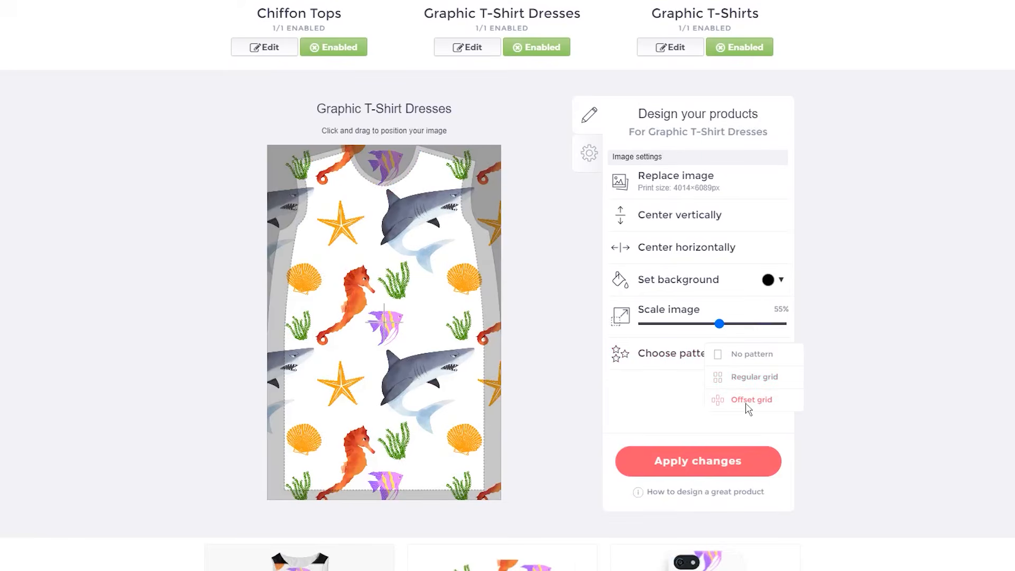
{"action": "left_click", "coordinate": [747, 404]}
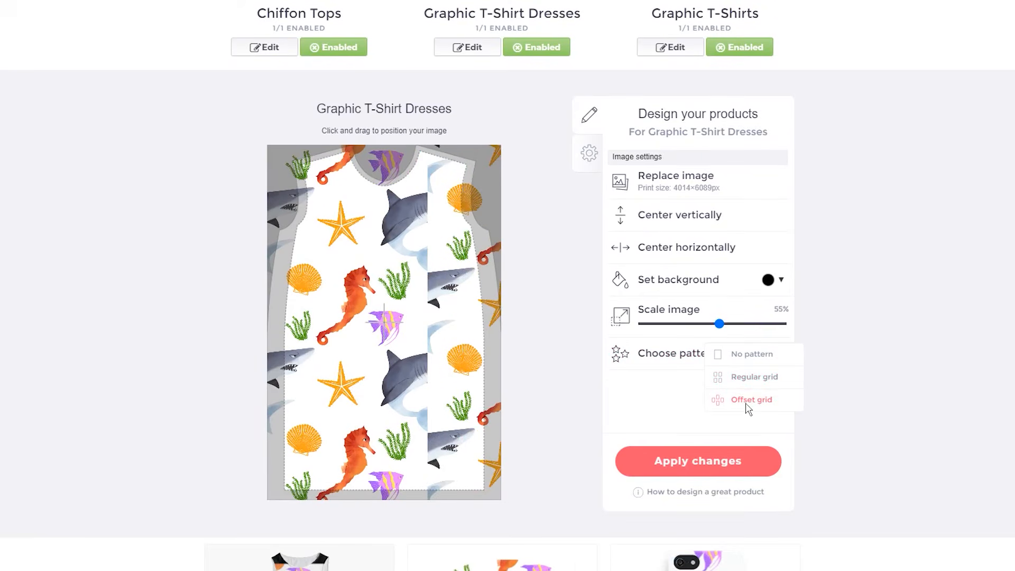
{"action": "left_click", "coordinate": [748, 382]}
{"action": "left_click_drag", "start_coordinate": [411, 340], "coordinate": [380, 377]}
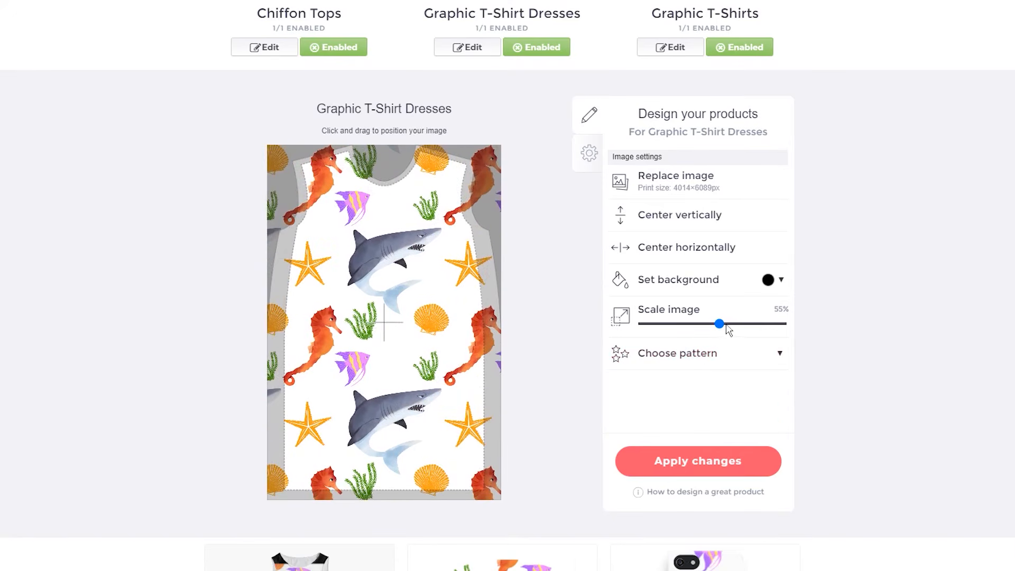
Reduce the Graphic T-Shirt Dresses pattern scale to 35% and reposition the pattern
{"action": "left_click_drag", "start_coordinate": [717, 325], "coordinate": [693, 322]}
{"action": "left_click_drag", "start_coordinate": [408, 324], "coordinate": [437, 354]}
{"action": "scroll", "coordinate": [209, 305], "scroll_direction": "up", "scroll_amount": 4}
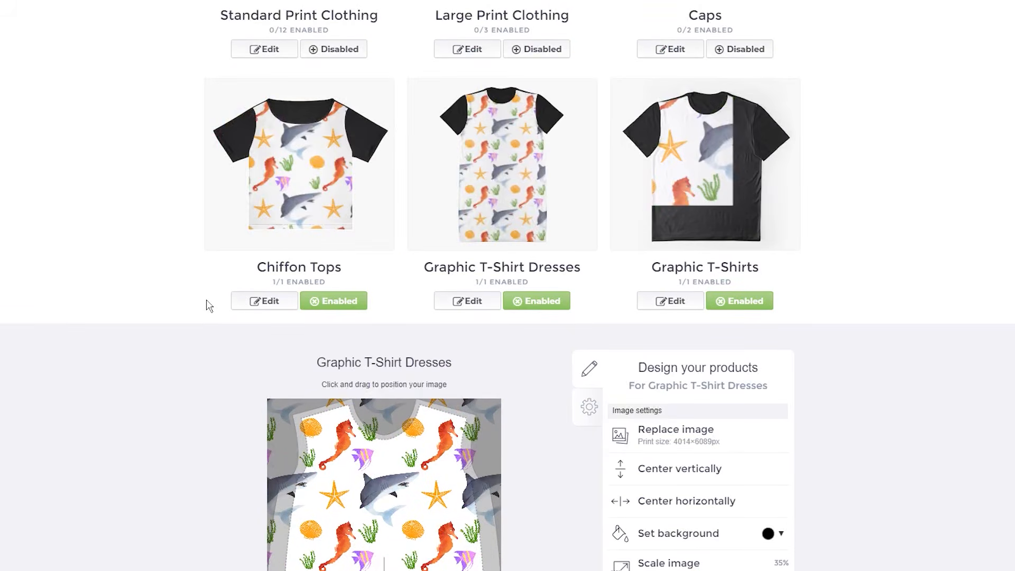
Edit the Graphic T-Shirts product, scale the image to 44%, apply a regular grid pattern and reposition it
{"action": "scroll", "coordinate": [210, 306], "scroll_direction": "down", "scroll_amount": 3}
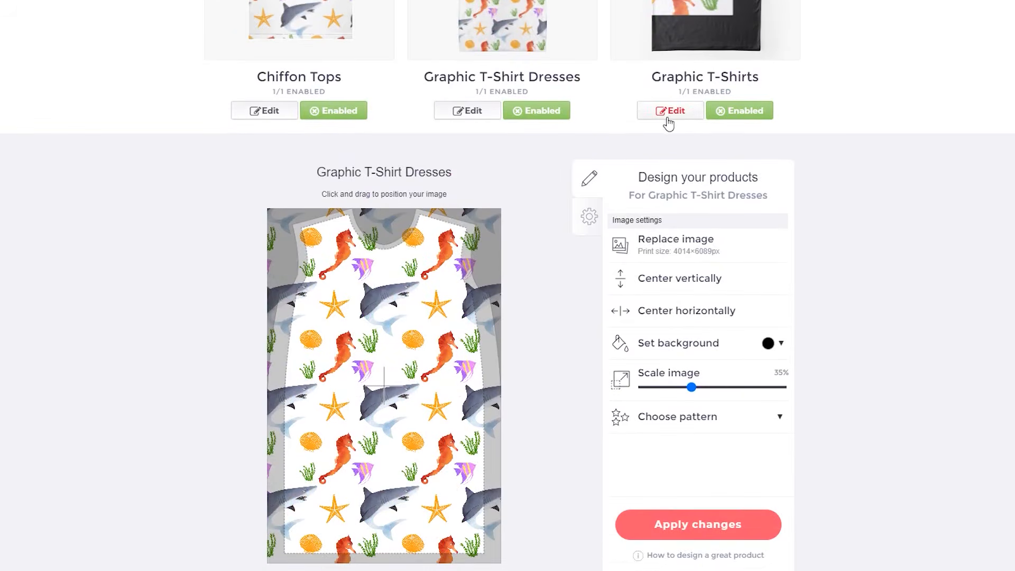
{"action": "left_click", "coordinate": [667, 118]}
{"action": "left_click", "coordinate": [703, 387]}
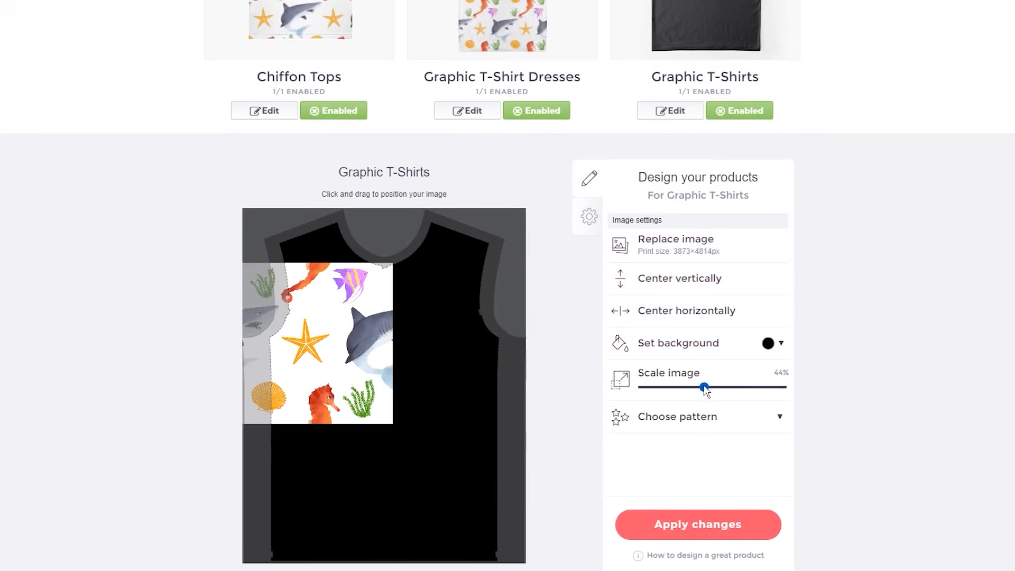
{"action": "left_click", "coordinate": [735, 420]}
{"action": "left_click", "coordinate": [754, 446]}
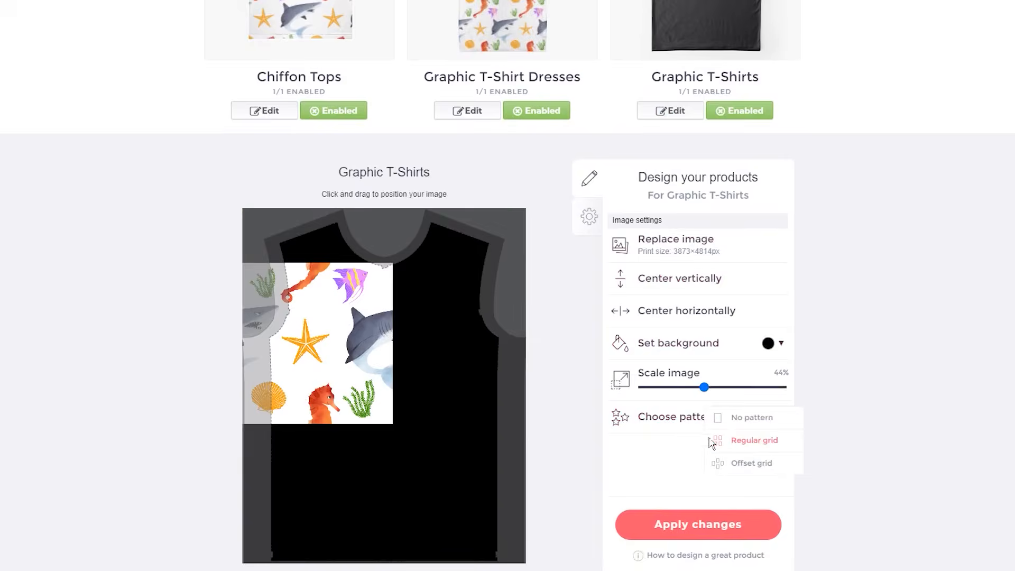
{"action": "scroll", "coordinate": [819, 226], "scroll_direction": "up", "scroll_amount": 3}
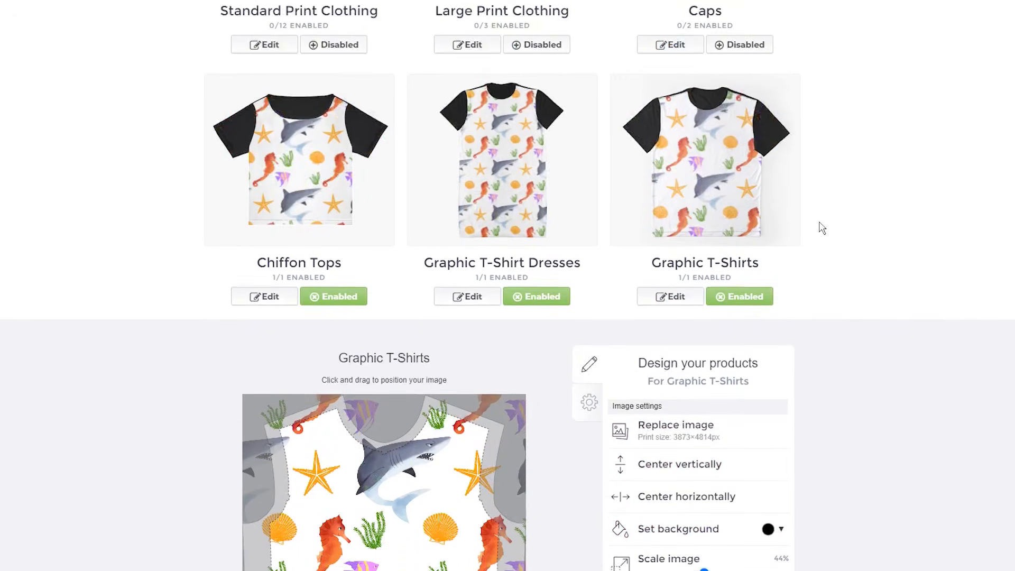
{"action": "left_click_drag", "start_coordinate": [301, 420], "coordinate": [103, 437]}
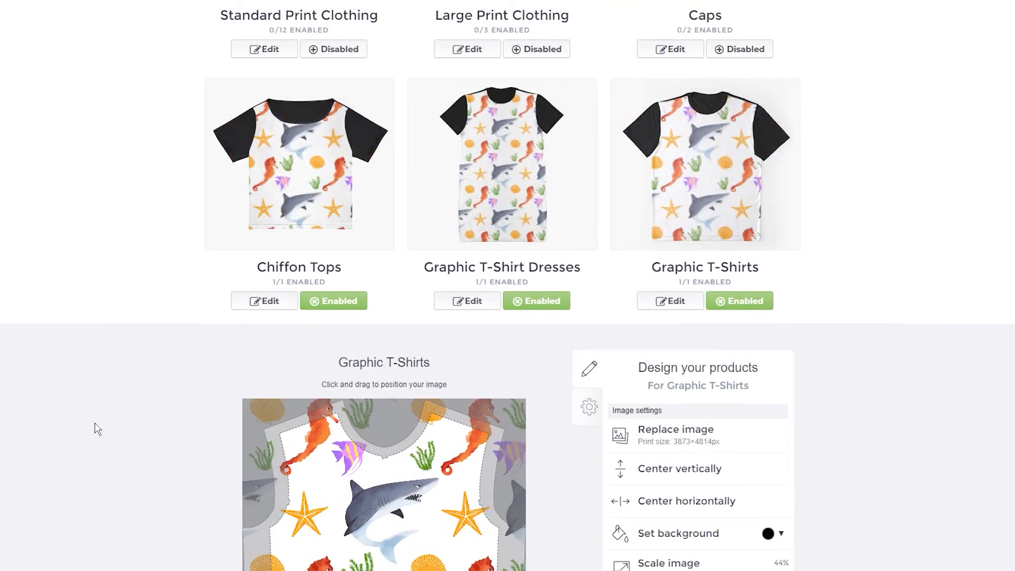
Edit the A-Line Dresses product, apply a regular grid pattern, adjust its scale and reposition the pattern
{"action": "scroll", "coordinate": [96, 428], "scroll_direction": "down", "scroll_amount": 12}
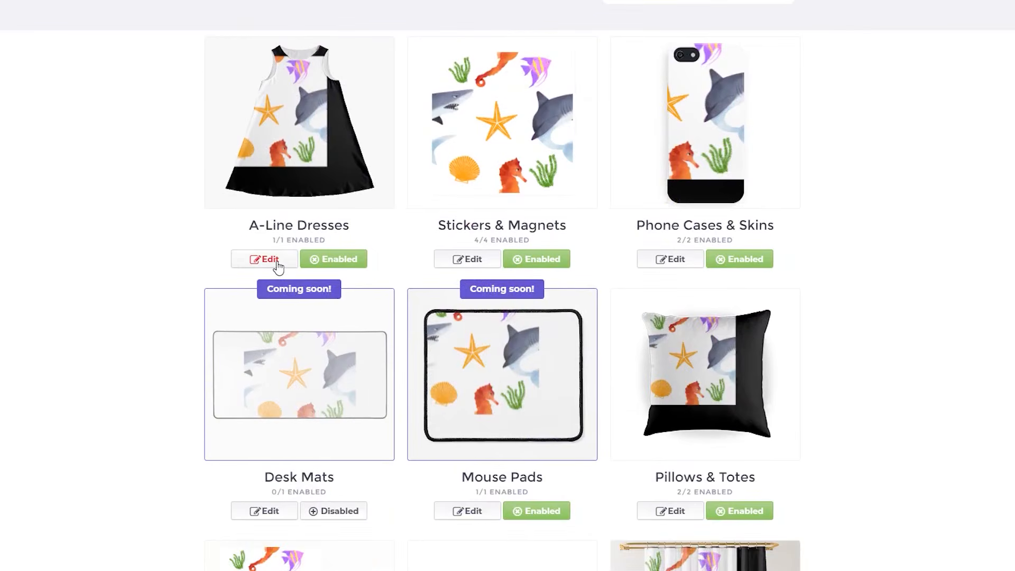
{"action": "left_click", "coordinate": [271, 259]}
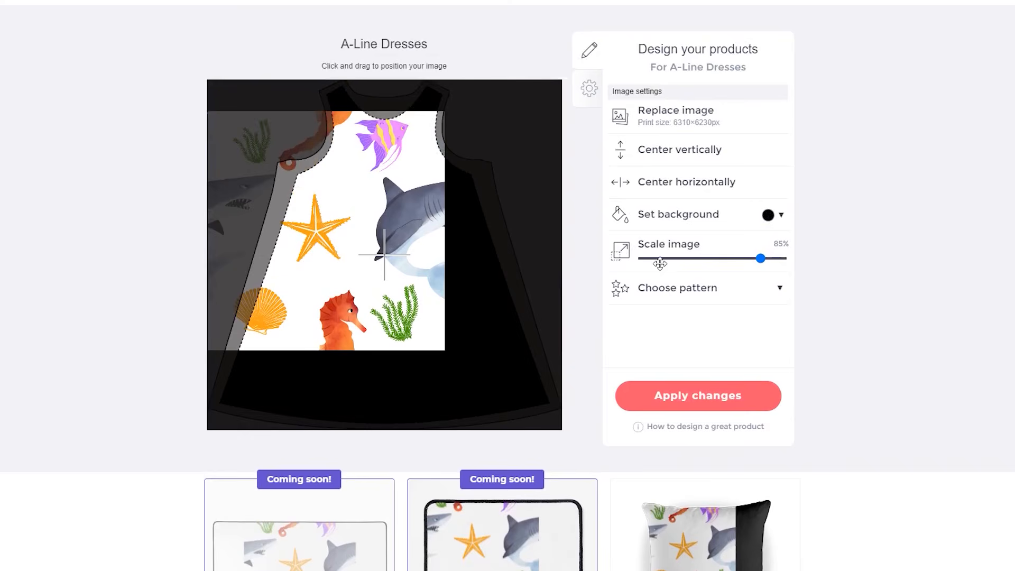
{"action": "left_click", "coordinate": [684, 288]}
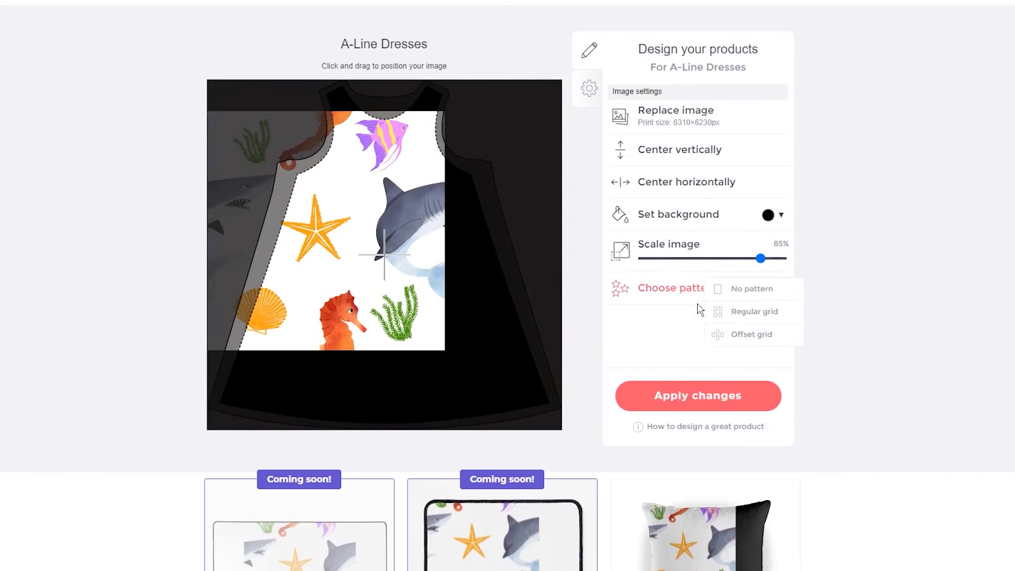
{"action": "left_click", "coordinate": [739, 307]}
{"action": "left_click", "coordinate": [722, 258]}
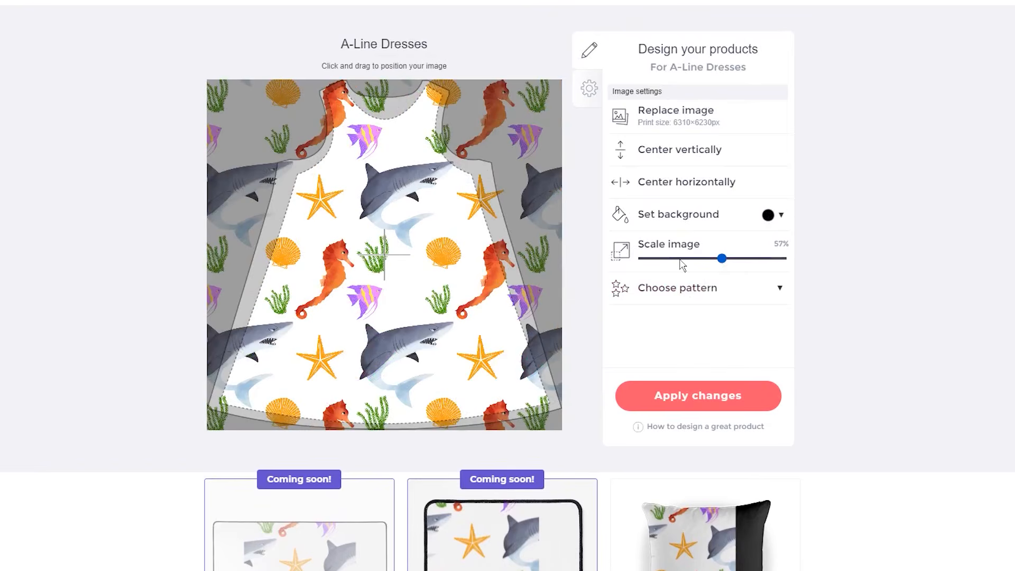
{"action": "left_click", "coordinate": [680, 259]}
{"action": "left_click", "coordinate": [698, 259]}
{"action": "left_click", "coordinate": [714, 259]}
{"action": "left_click_drag", "start_coordinate": [387, 262], "coordinate": [393, 306]}
{"action": "scroll", "coordinate": [145, 280], "scroll_direction": "up", "scroll_amount": 2}
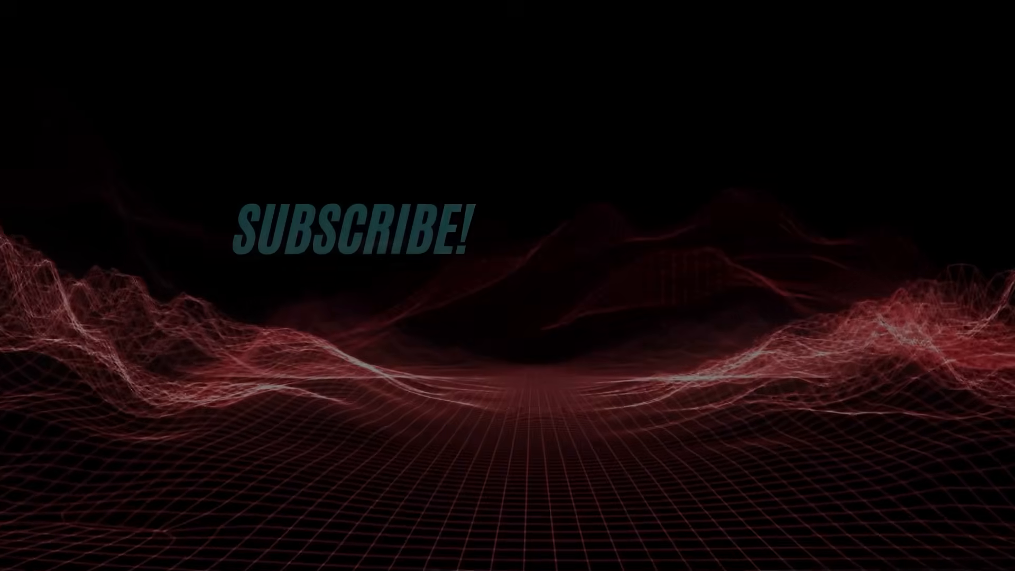